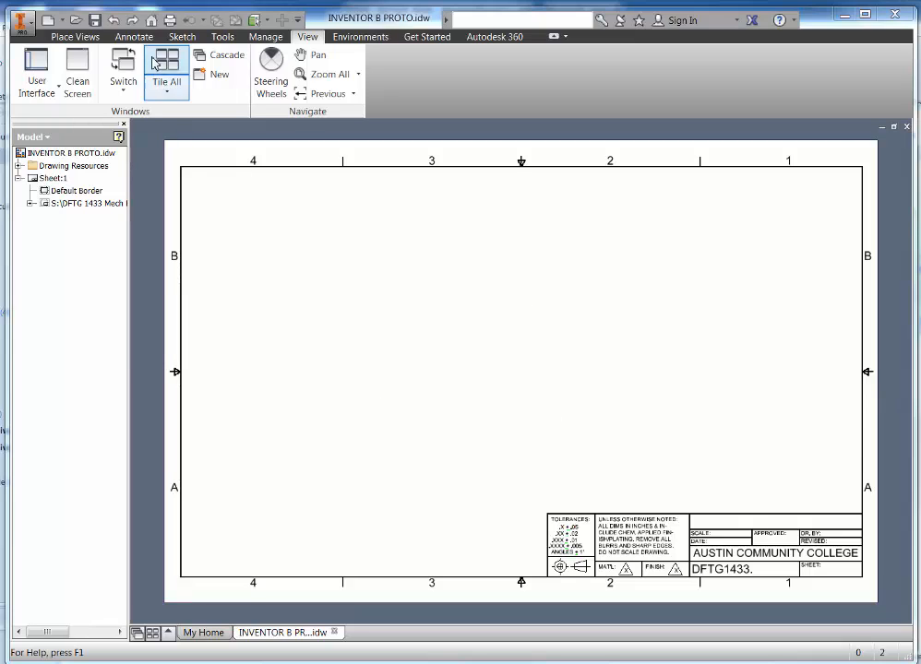
Start a base view on the drawing sheet using the part file Bracket 1433.ipt.
{"action": "left_click", "coordinate": [75, 37]}
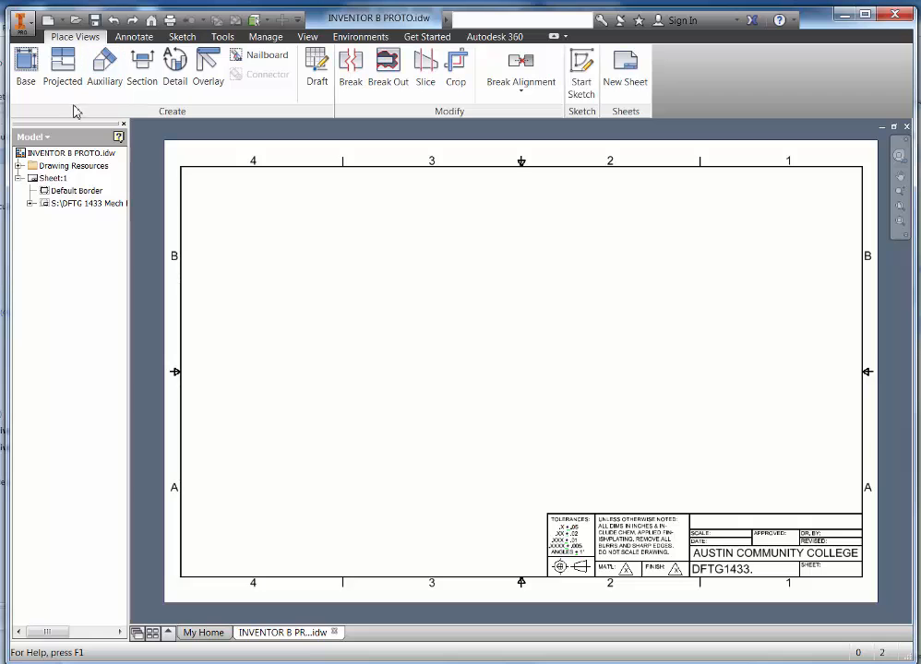
{"action": "left_click", "coordinate": [26, 72]}
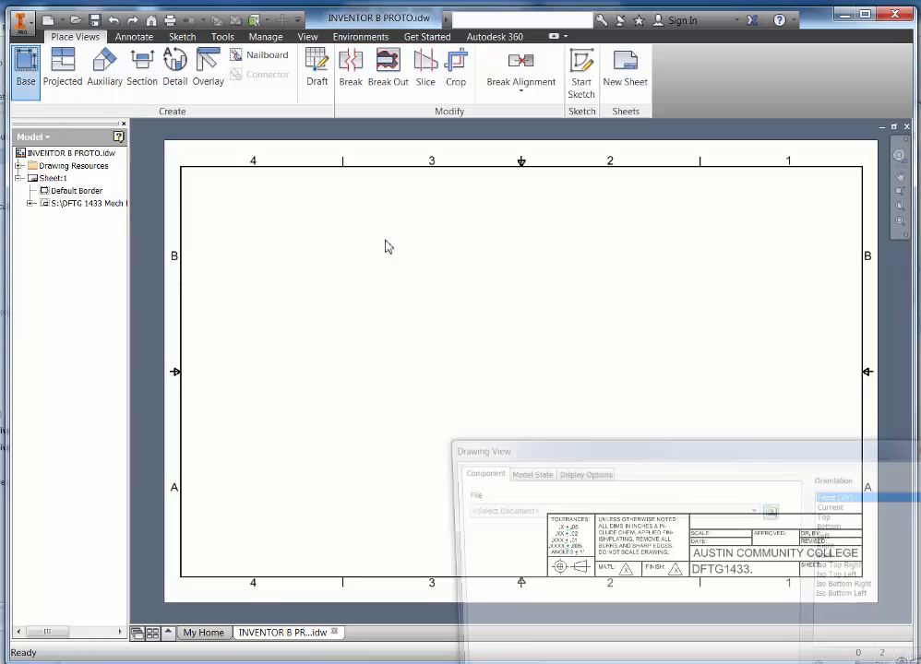
{"action": "left_click_drag", "start_coordinate": [623, 452], "coordinate": [450, 261]}
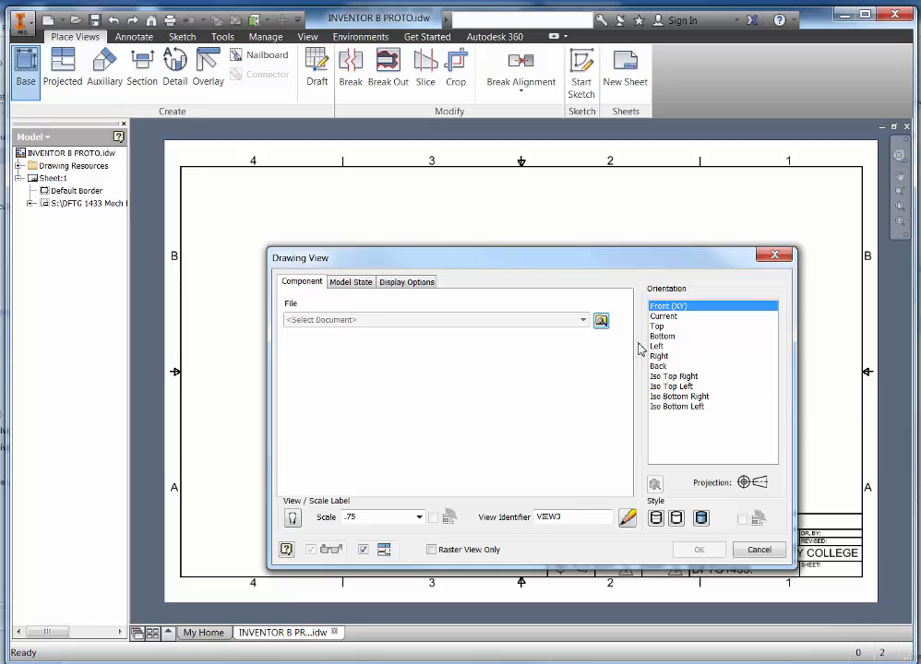
{"action": "left_click", "coordinate": [601, 320]}
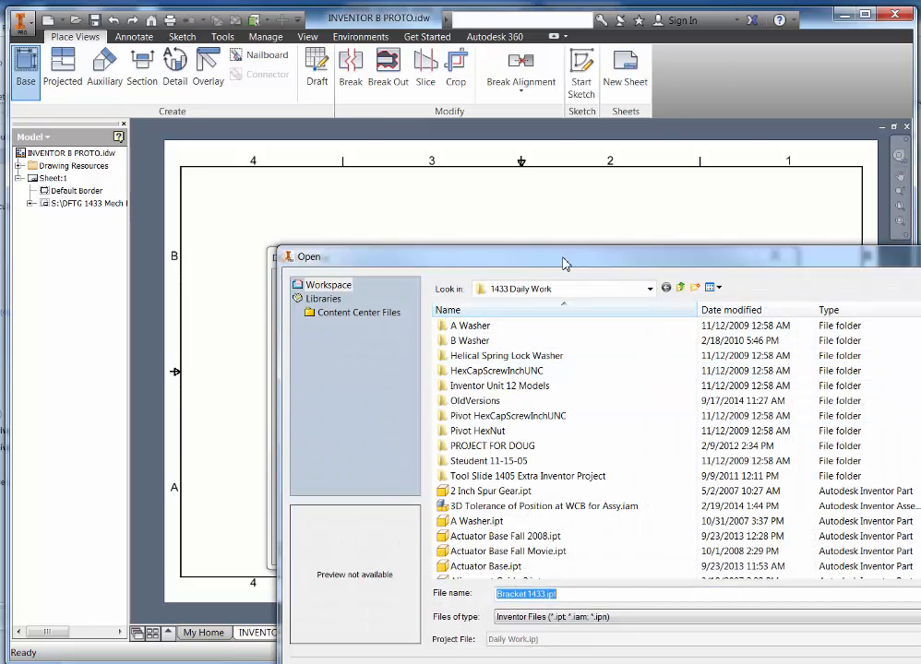
{"action": "left_click_drag", "start_coordinate": [565, 264], "coordinate": [460, 159]}
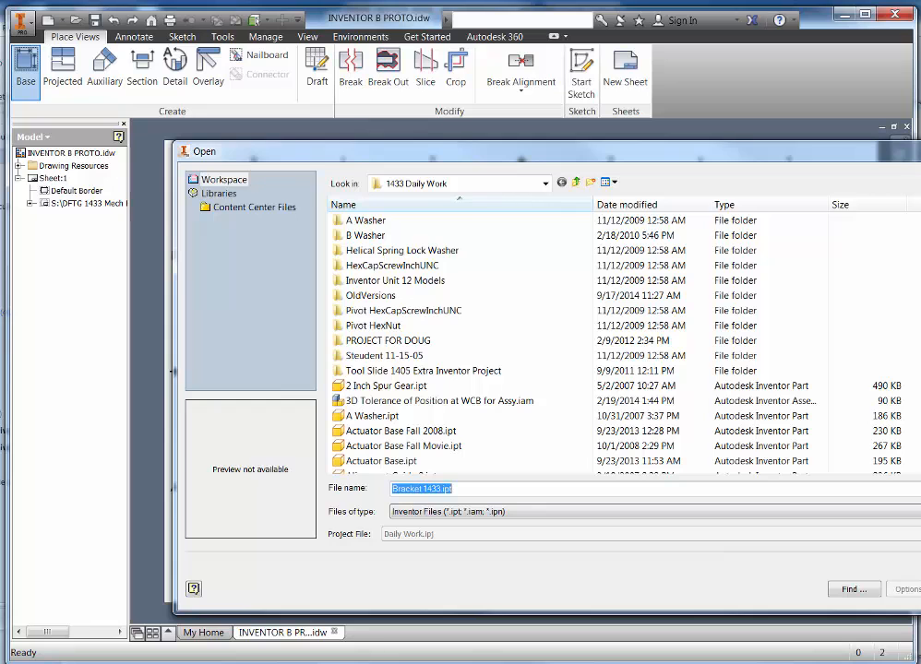
{"action": "key", "text": "Return"}
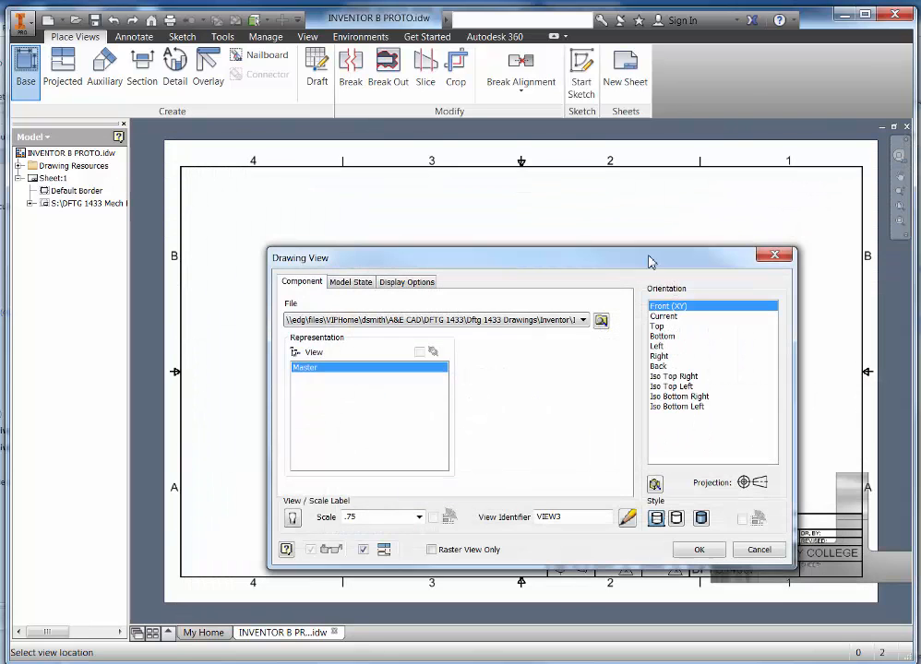
{"action": "left_click_drag", "start_coordinate": [632, 258], "coordinate": [247, 188]}
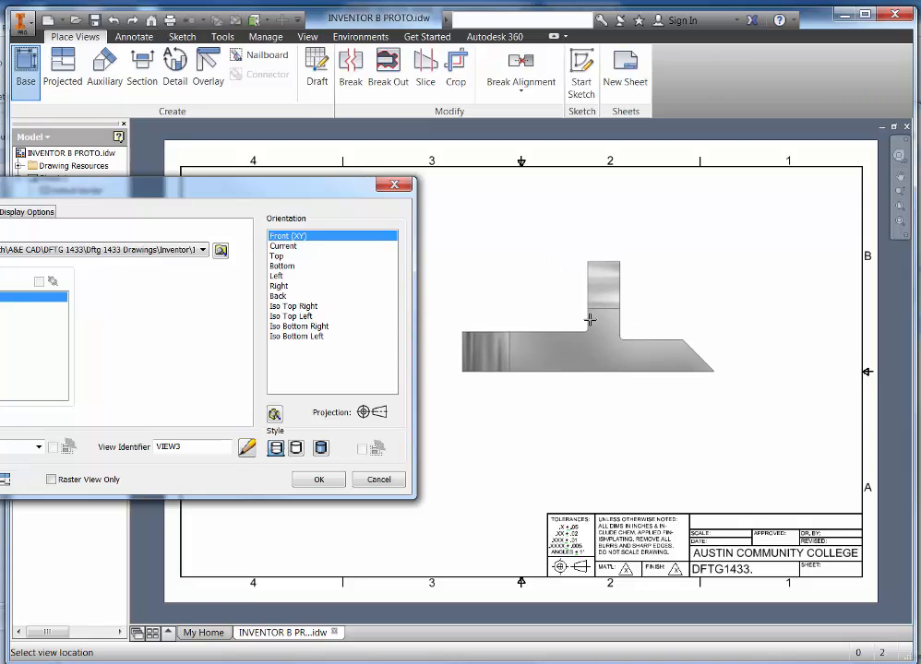
Set the base view's orientation to Top and place it at scale .75 in the upper-left part of the sheet.
{"action": "left_click", "coordinate": [276, 256]}
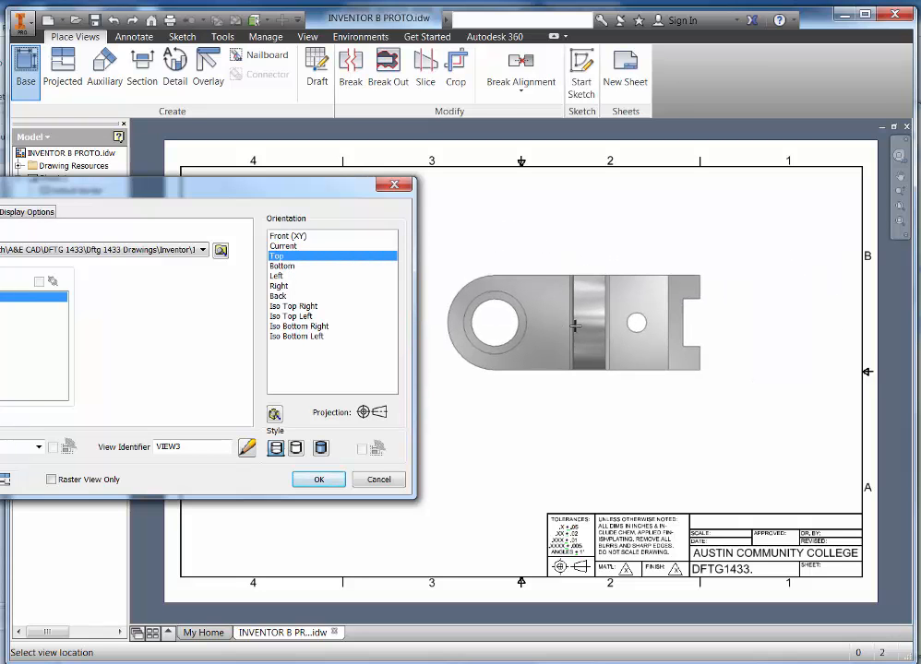
{"action": "mouse_move", "coordinate": [351, 194]}
{"action": "left_mouse_down"}
{"action": "mouse_move", "coordinate": [422, 308]}
{"action": "mouse_move", "coordinate": [619, 409]}
{"action": "left_mouse_up"}
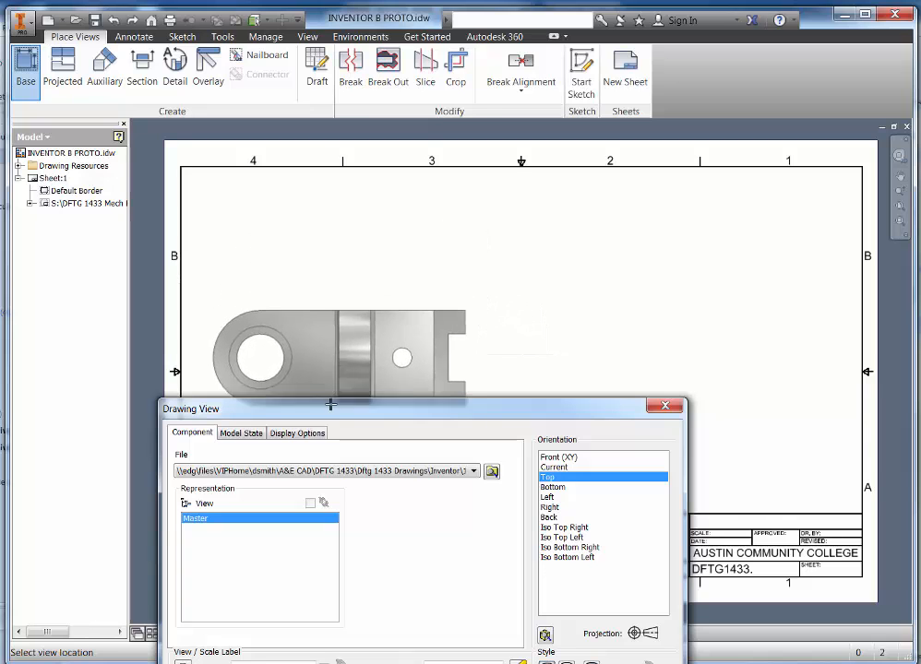
{"action": "left_click_drag", "start_coordinate": [342, 412], "coordinate": [352, 242]}
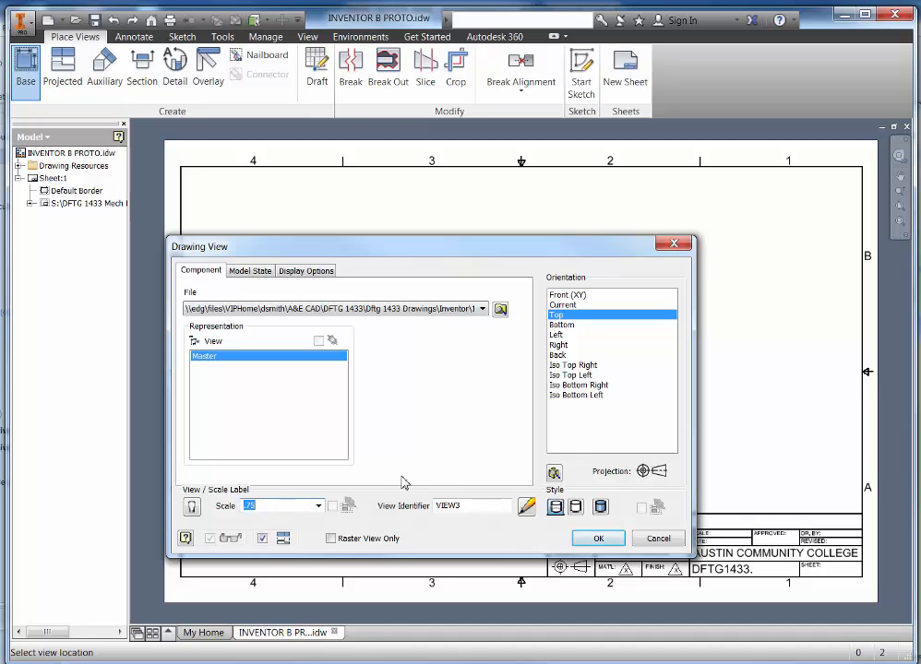
{"action": "type", "text": "2"}
{"action": "left_click_drag", "start_coordinate": [429, 248], "coordinate": [431, 400]}
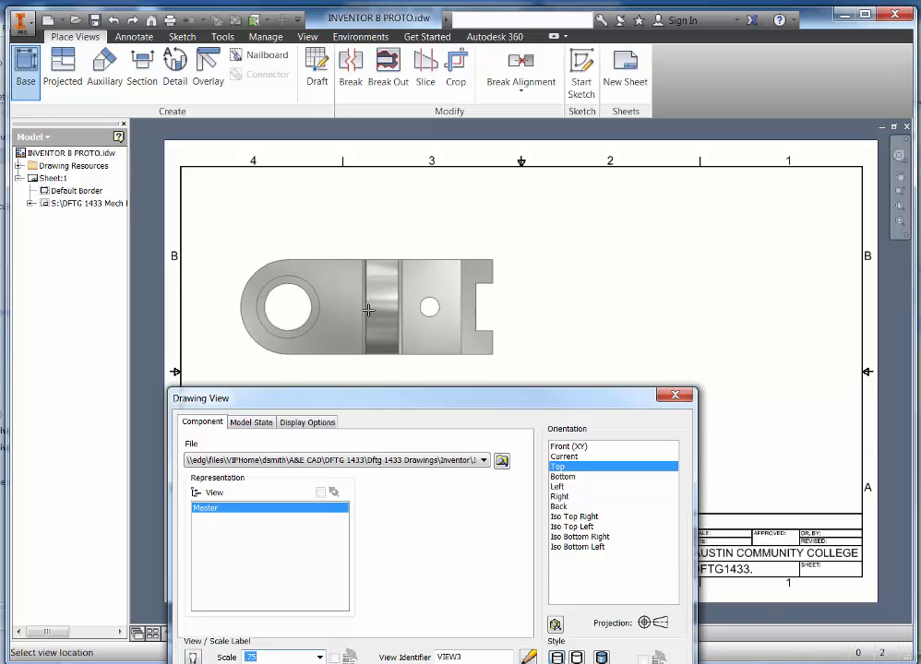
{"action": "left_click", "coordinate": [367, 309]}
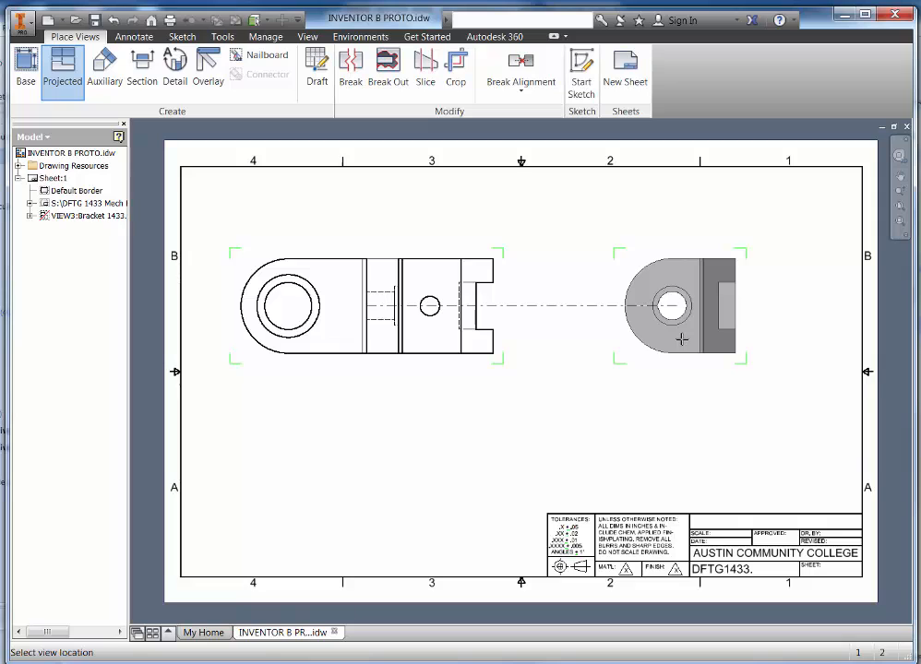
Create a projected side view to the right of the bracket's top view, and move the top view slightly up and to the right.
{"action": "left_click", "coordinate": [681, 339]}
{"action": "right_click", "coordinate": [681, 339]}
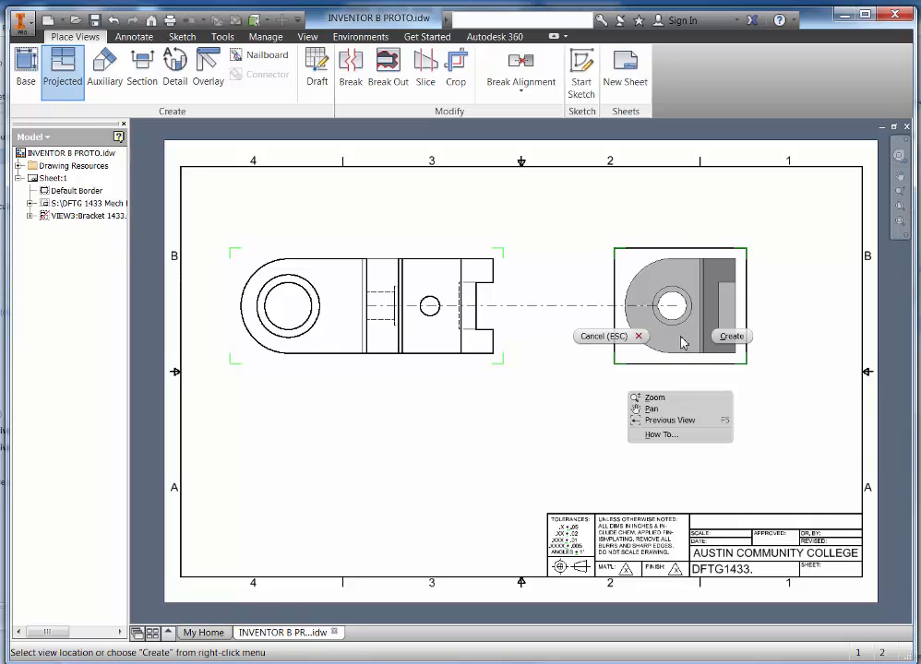
{"action": "left_click", "coordinate": [738, 335]}
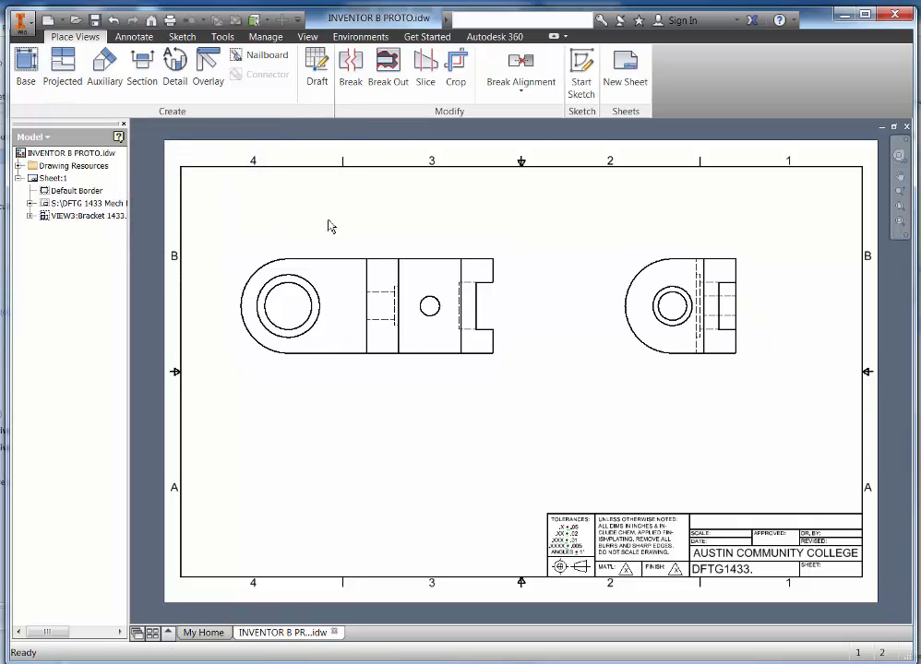
{"action": "left_click_drag", "start_coordinate": [417, 253], "coordinate": [432, 212]}
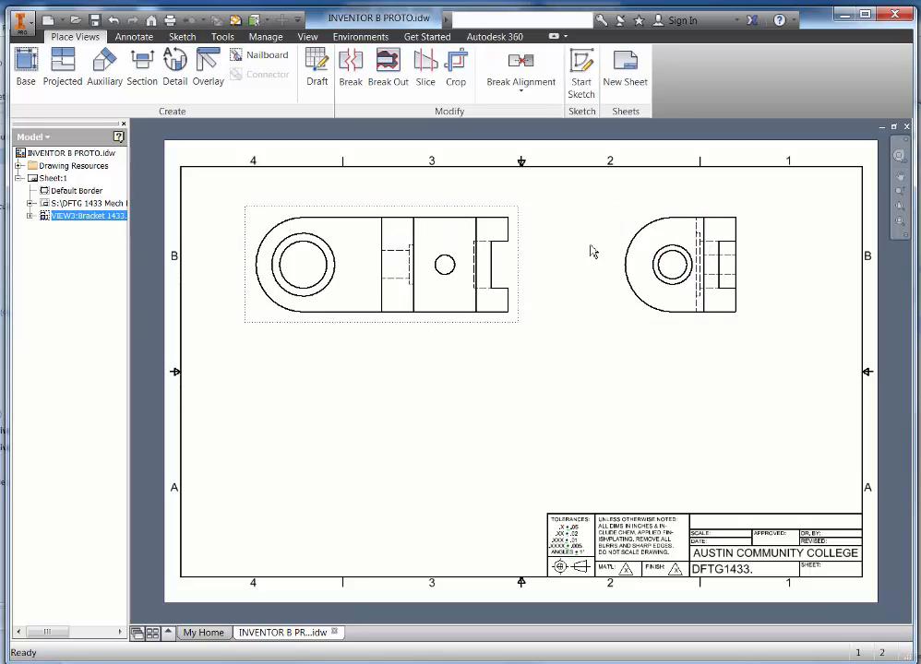
{"action": "mouse_move", "coordinate": [464, 218]}
{"action": "left_mouse_down"}
{"action": "mouse_move", "coordinate": [502, 232]}
{"action": "mouse_move", "coordinate": [490, 229]}
{"action": "left_mouse_up"}
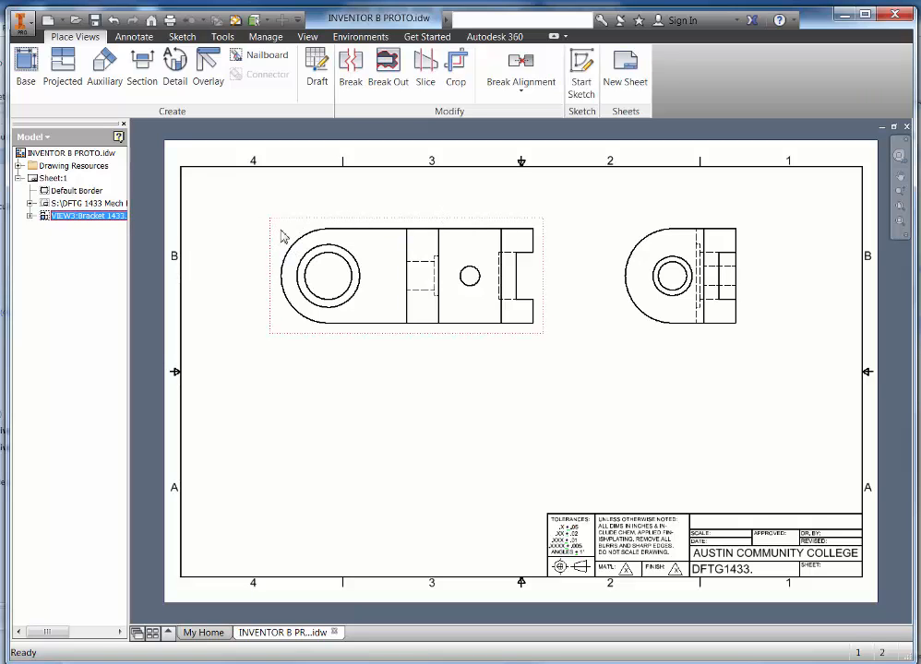
Start a section view of the top view with a horizontal cutting line through the hole centers, extending past both ends of the bracket.
{"action": "left_click", "coordinate": [142, 66]}
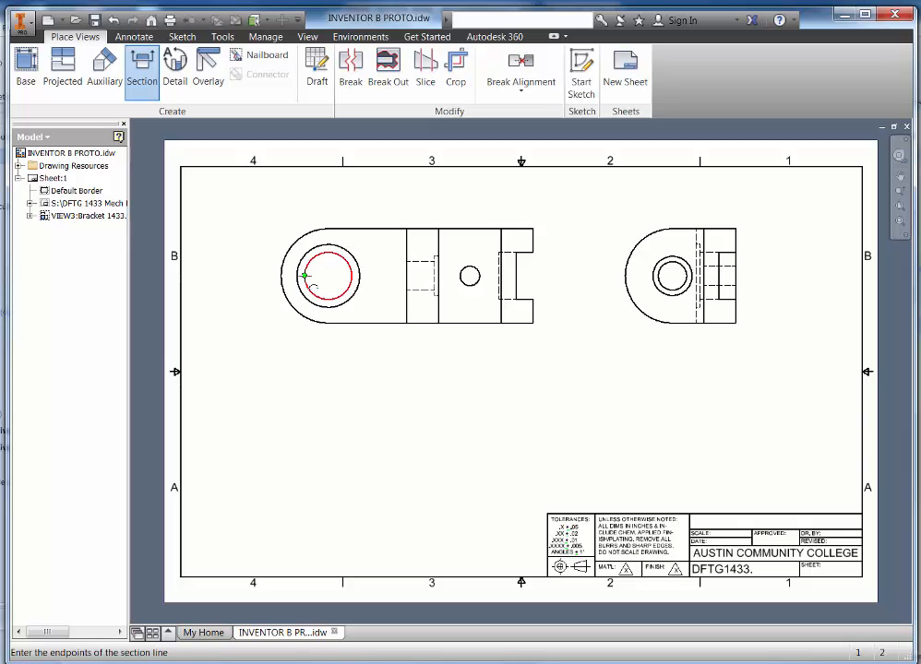
{"action": "left_click", "coordinate": [254, 276]}
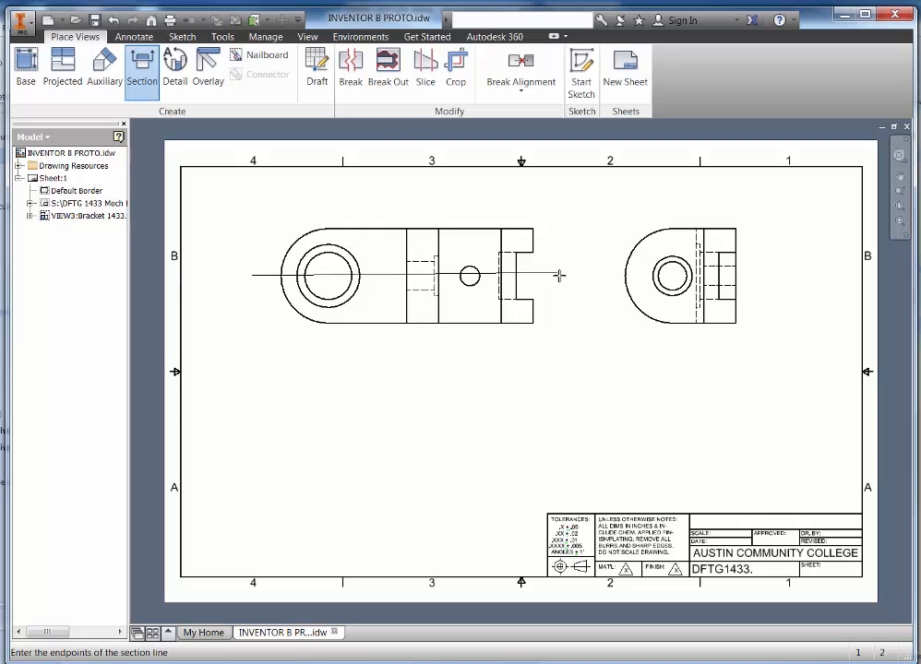
{"action": "left_click", "coordinate": [558, 275]}
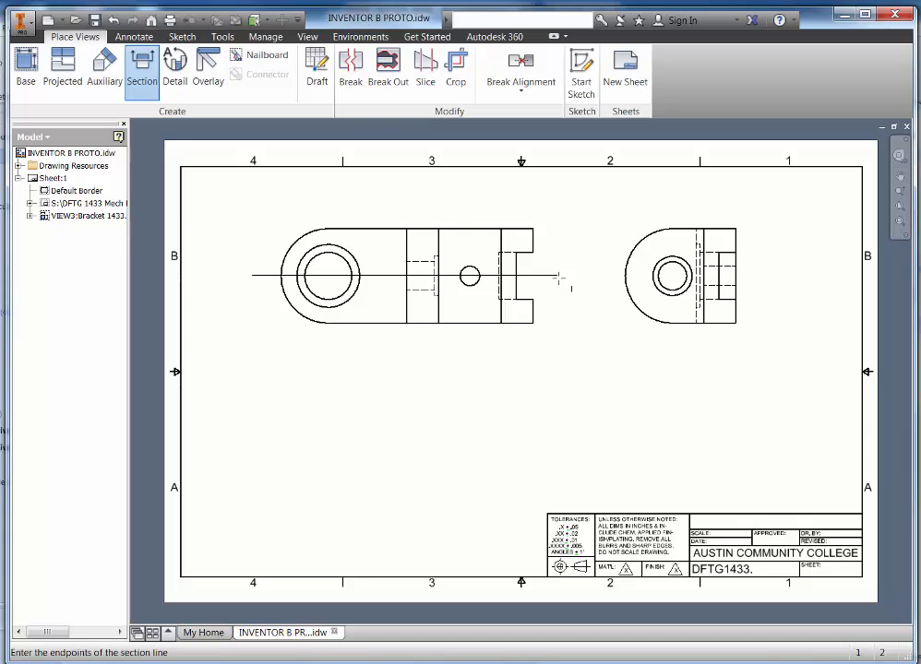
{"action": "left_click", "coordinate": [559, 278]}
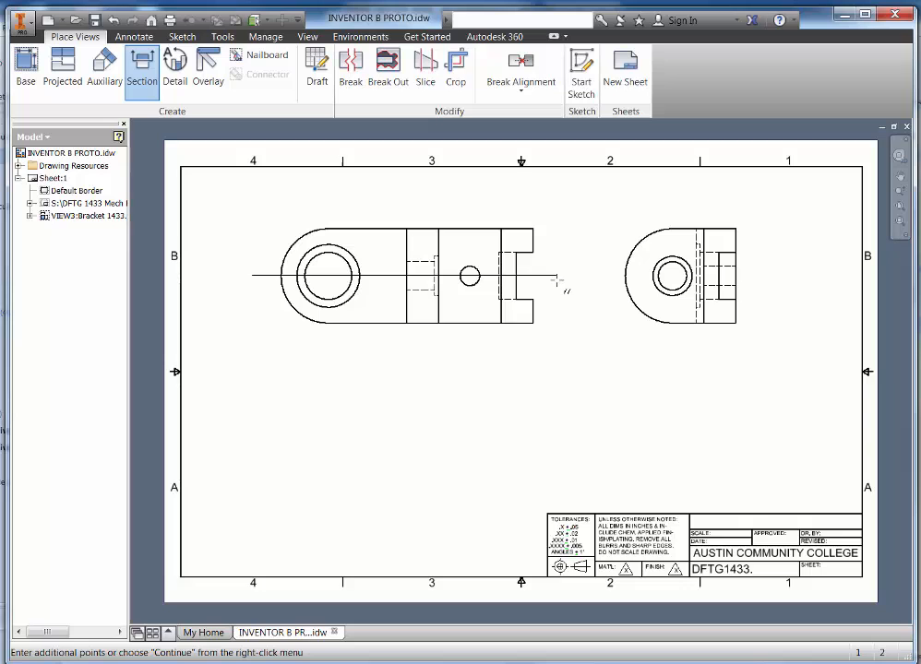
{"action": "right_click", "coordinate": [558, 277]}
{"action": "left_click", "coordinate": [620, 286]}
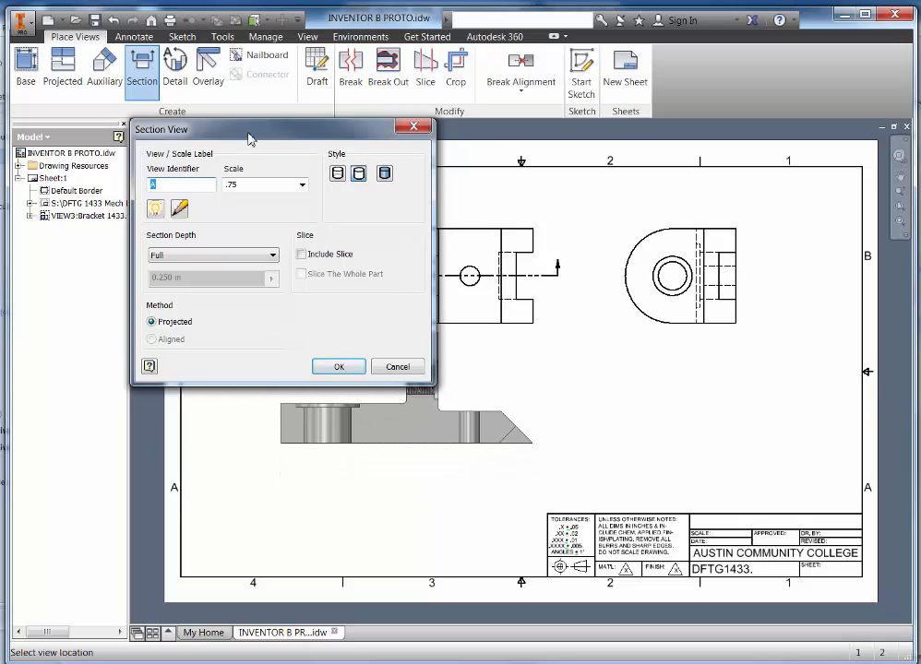
Hide the section view's label and delete all its label text, then place the full section directly below the top view.
{"action": "left_click_drag", "start_coordinate": [247, 139], "coordinate": [650, 182]}
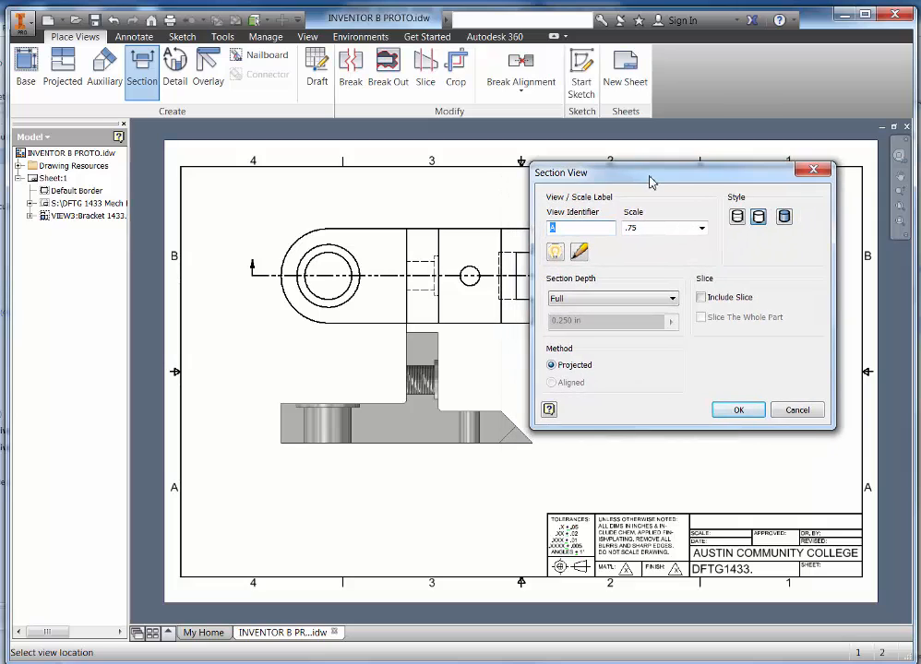
{"action": "left_click", "coordinate": [557, 253]}
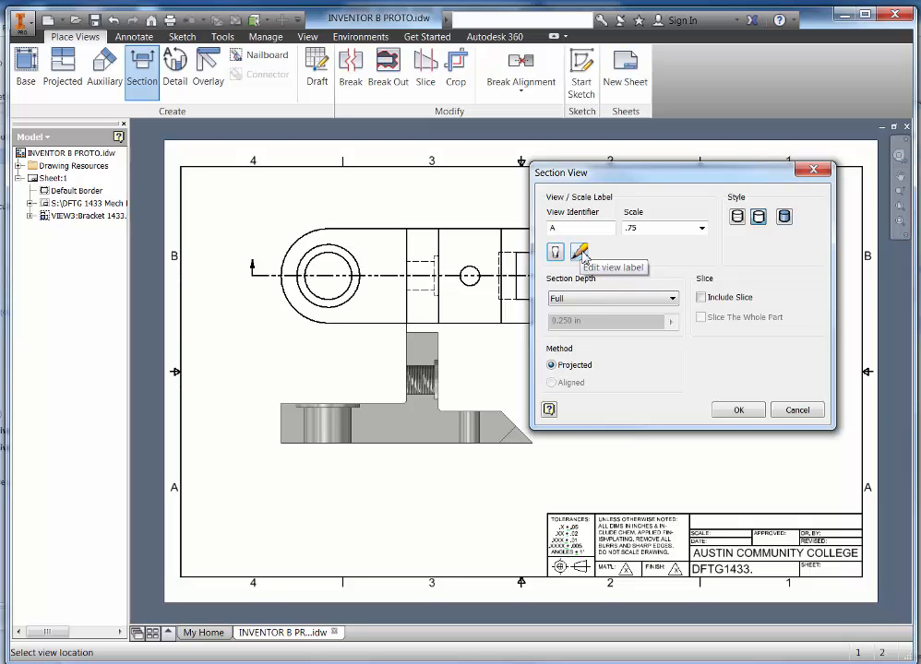
{"action": "left_click", "coordinate": [580, 254]}
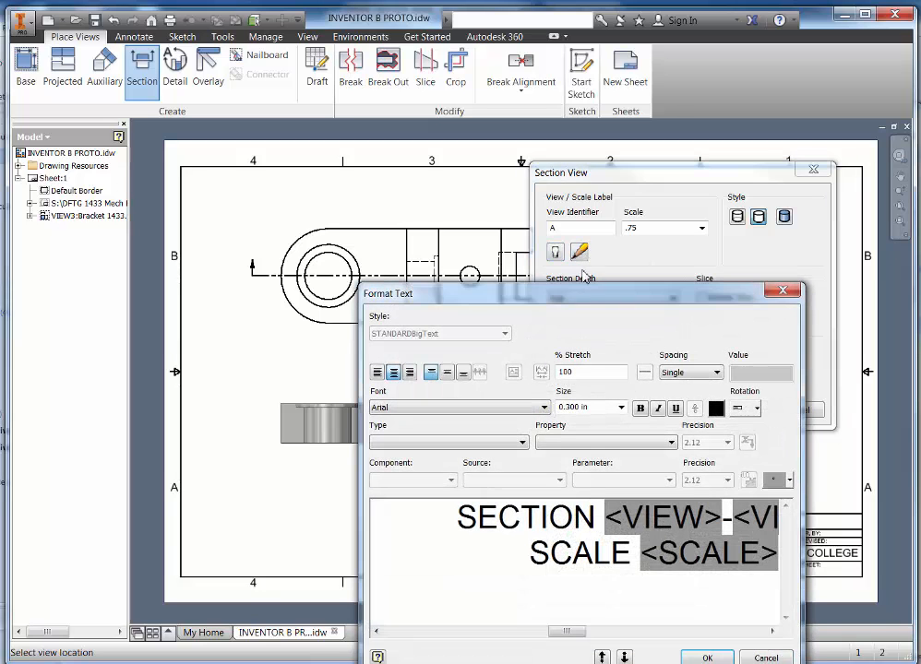
{"action": "mouse_move", "coordinate": [626, 238]}
{"action": "left_mouse_down"}
{"action": "mouse_move", "coordinate": [555, 201]}
{"action": "mouse_move", "coordinate": [545, 173]}
{"action": "left_mouse_up"}
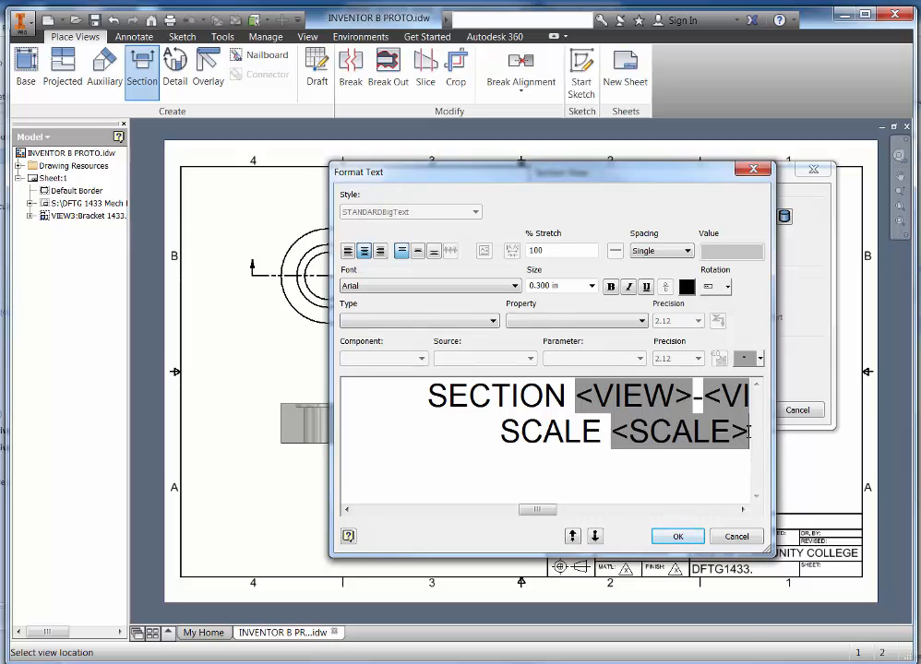
{"action": "left_click_drag", "start_coordinate": [749, 431], "coordinate": [397, 397]}
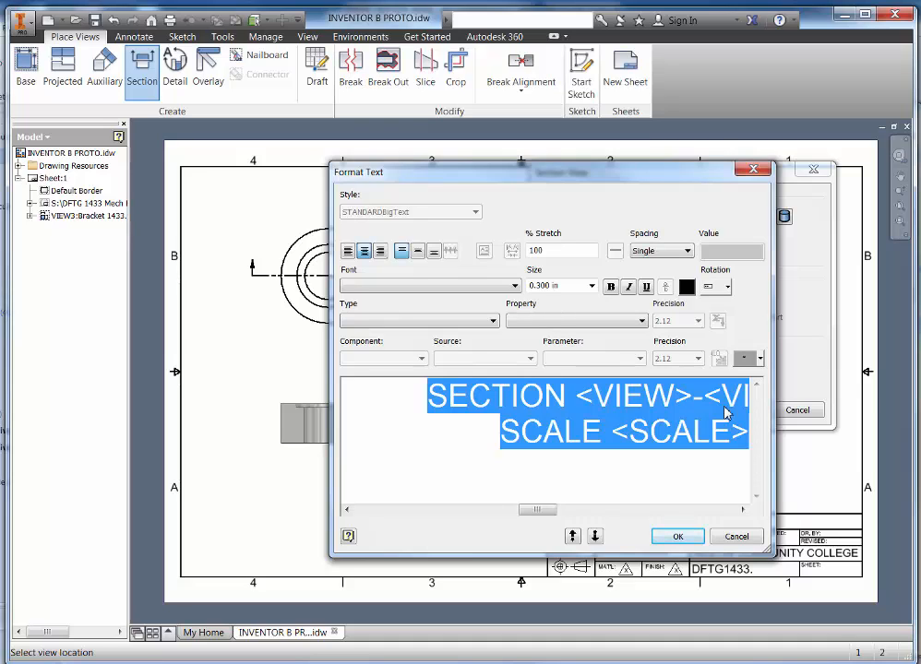
{"action": "key", "text": "Delete"}
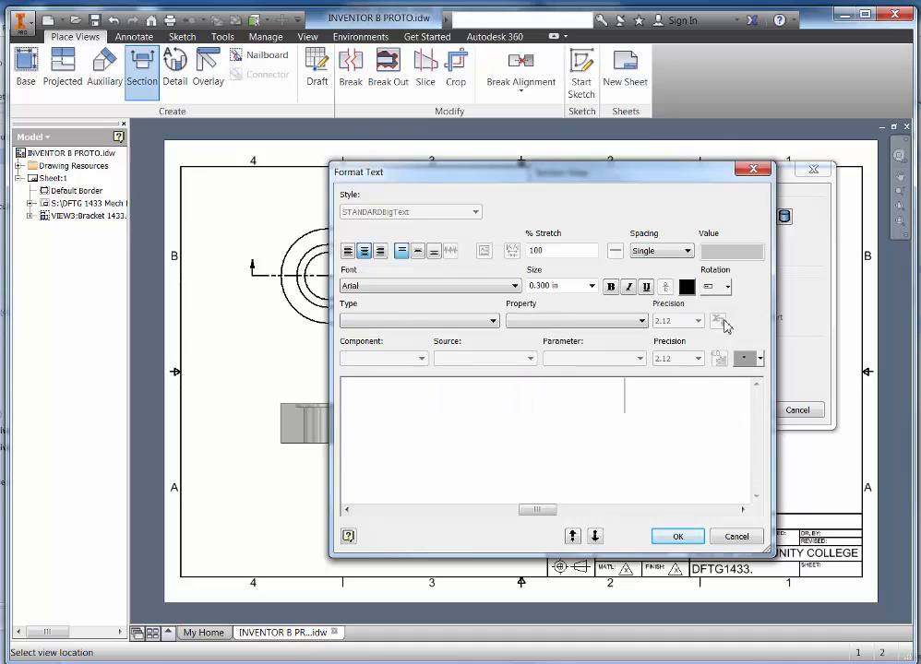
{"action": "left_click", "coordinate": [673, 538]}
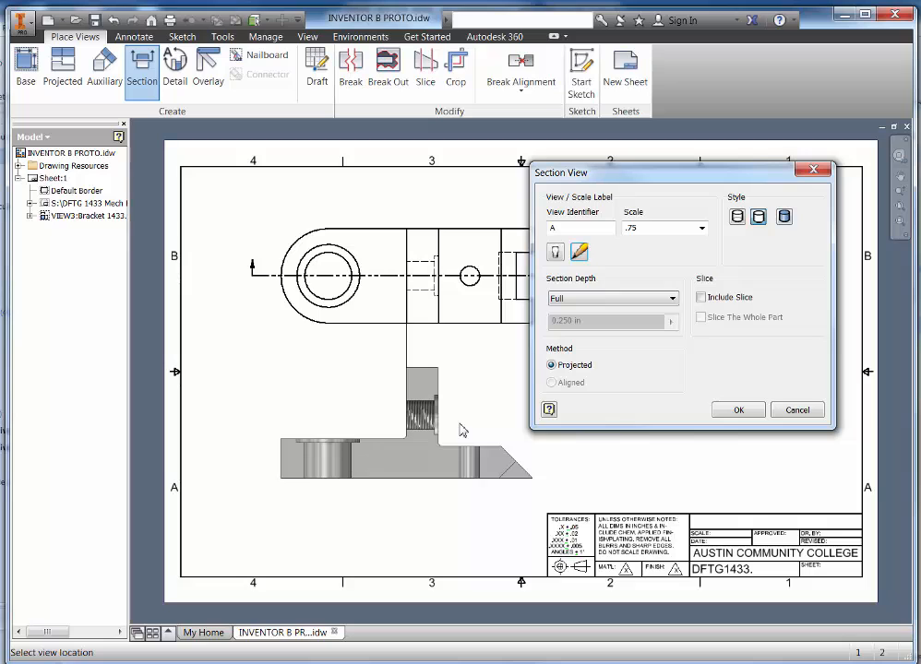
{"action": "left_click", "coordinate": [463, 430]}
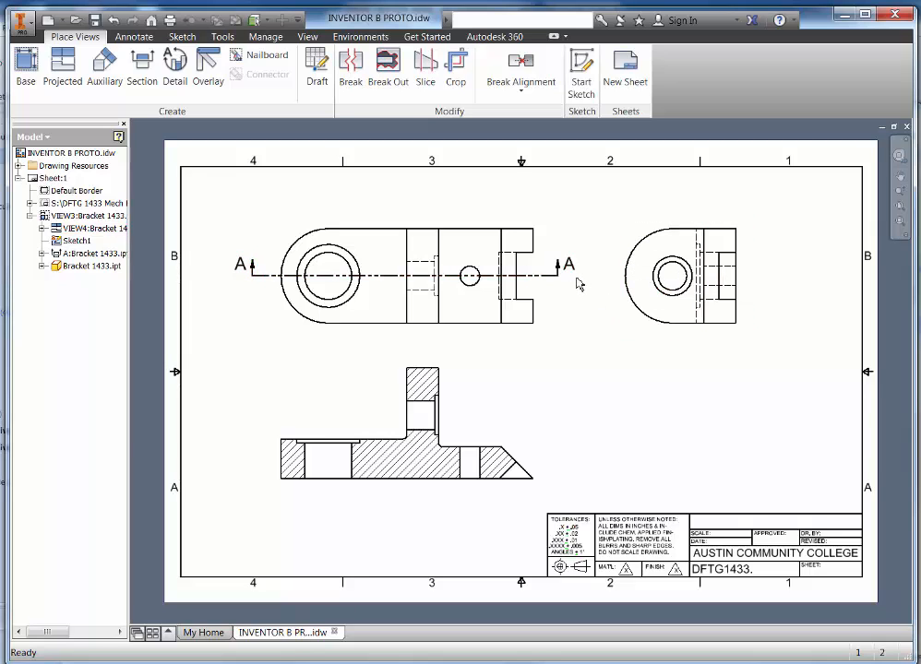
Edit the section view to clear its view identifier, removing the letter A from both ends of the cutting line.
{"action": "left_click", "coordinate": [466, 375]}
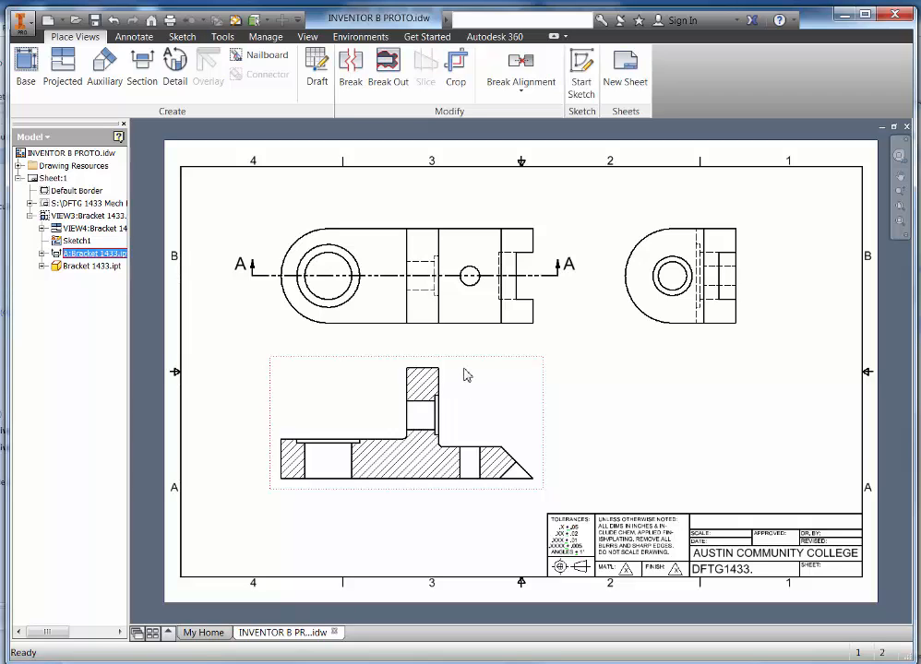
{"action": "right_click", "coordinate": [466, 375]}
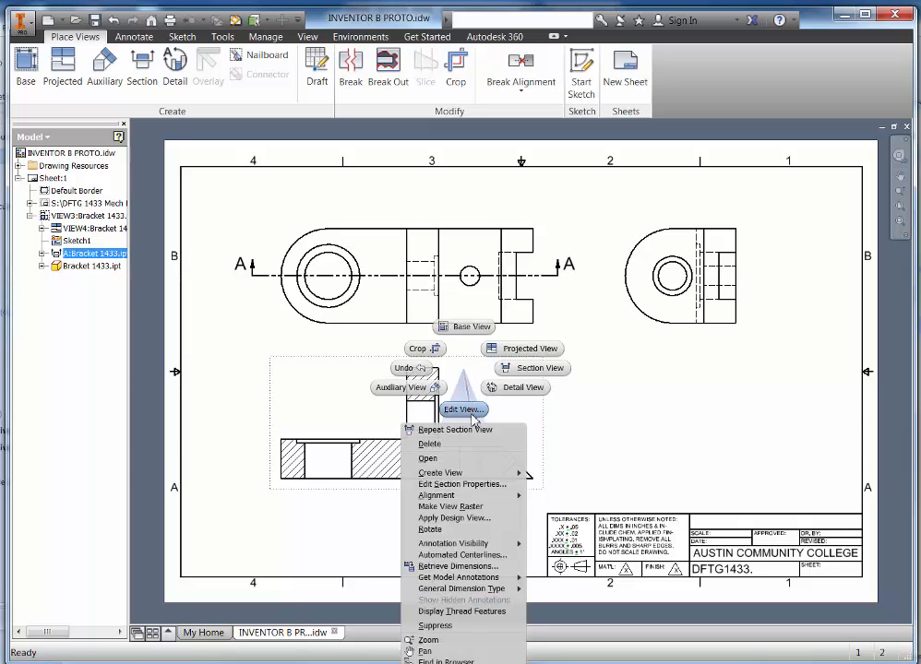
{"action": "left_click", "coordinate": [471, 412]}
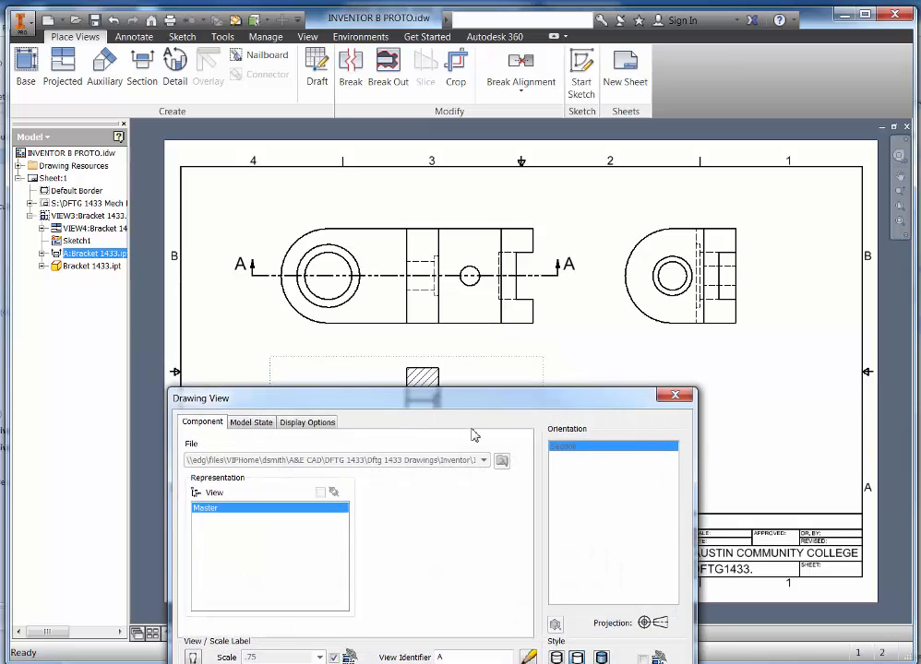
{"action": "left_click_drag", "start_coordinate": [473, 395], "coordinate": [506, 204]}
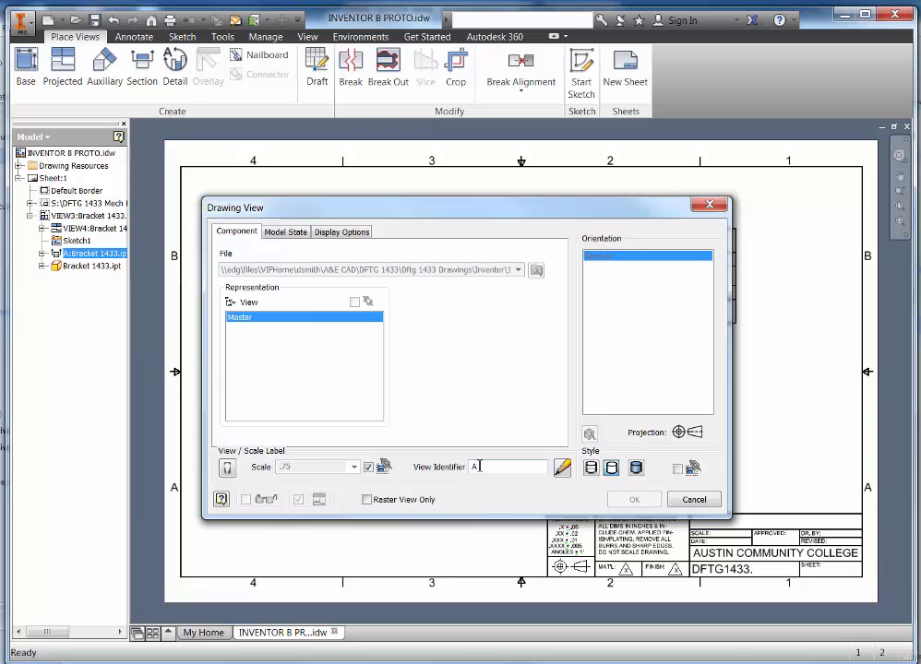
{"action": "double_click", "coordinate": [479, 468]}
{"action": "key", "text": "BackSpace"}
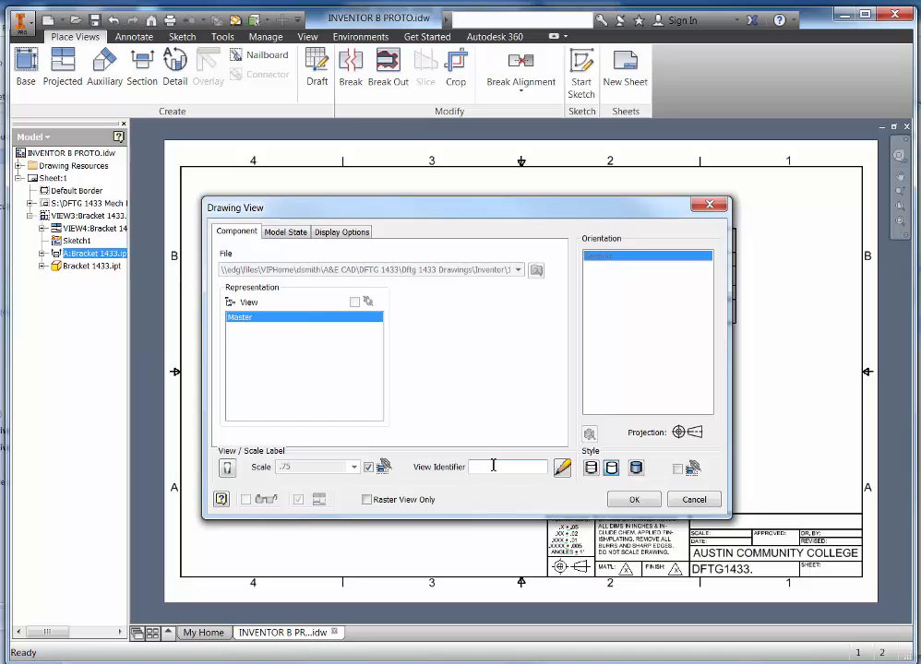
{"action": "left_click", "coordinate": [634, 500]}
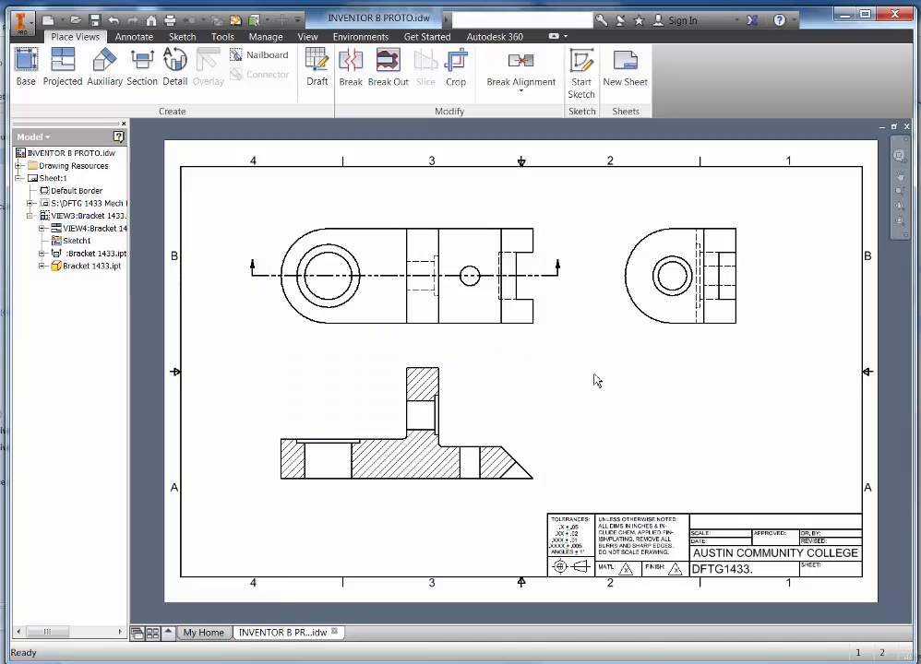
Add center marks to the side view's rounded end and to the small hole and rounded end of the top view.
{"action": "left_click", "coordinate": [136, 37]}
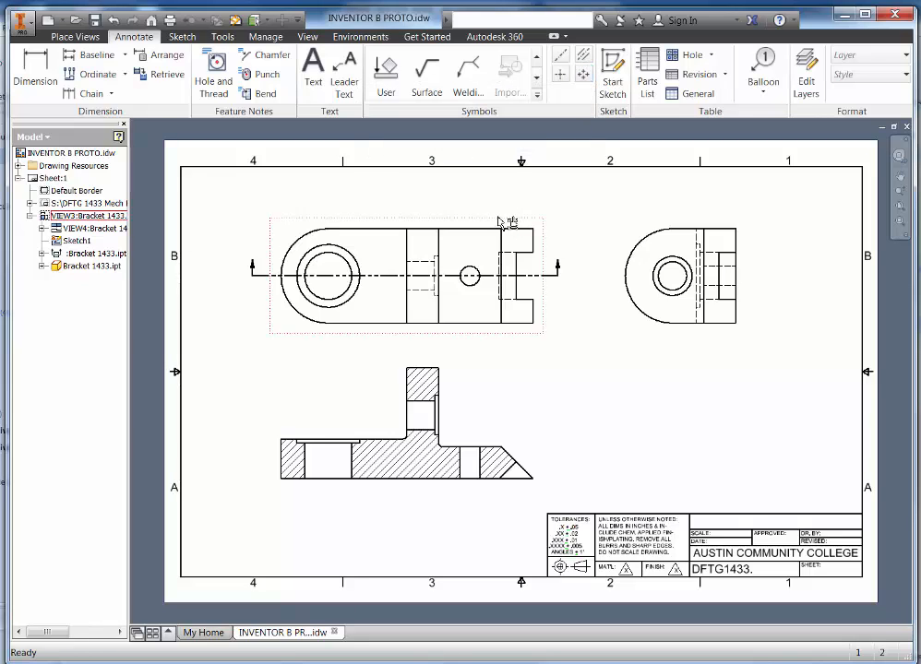
{"action": "left_click", "coordinate": [560, 75]}
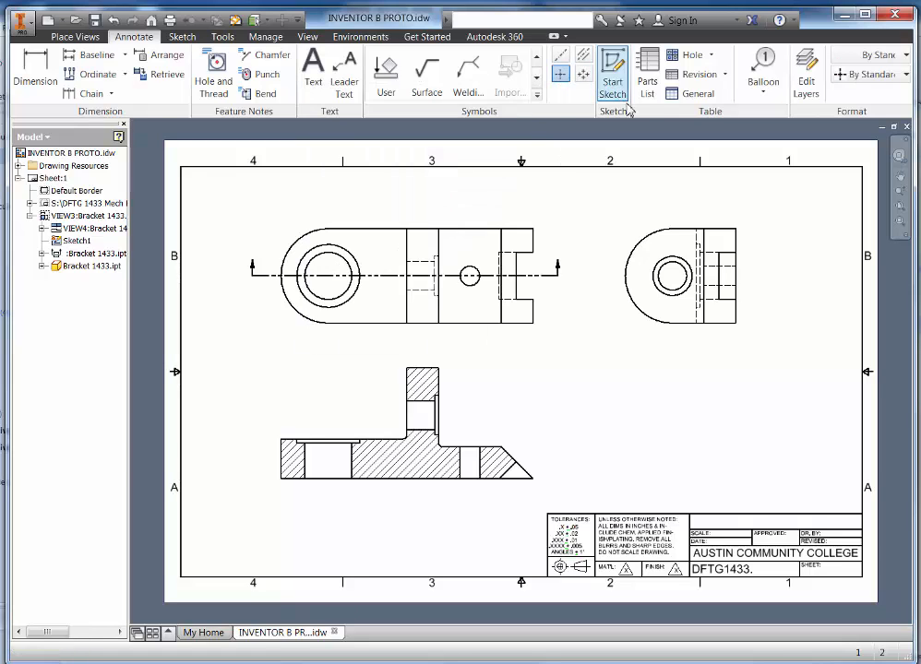
{"action": "left_click", "coordinate": [651, 238]}
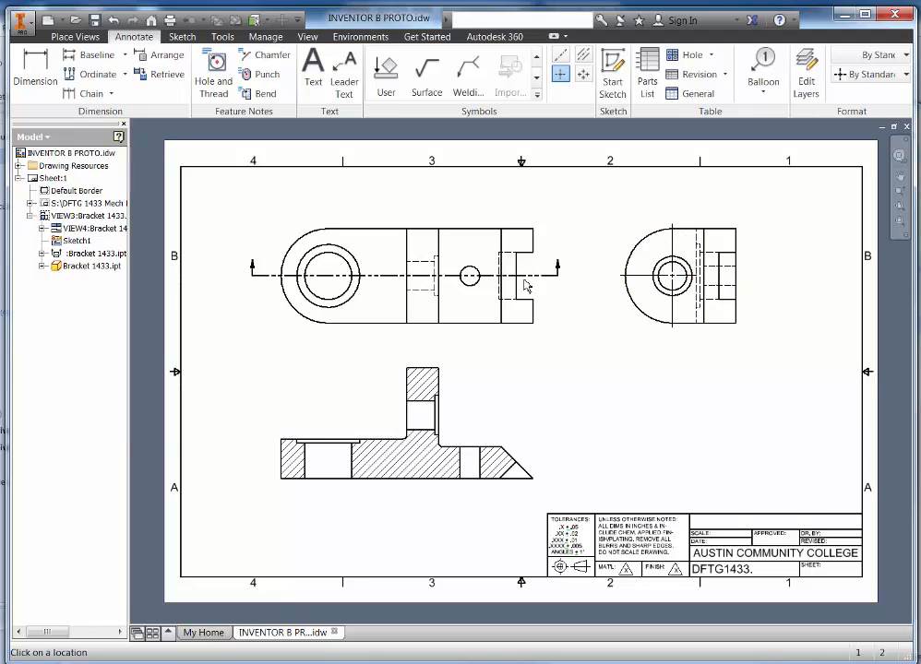
{"action": "left_click", "coordinate": [470, 275]}
{"action": "left_click", "coordinate": [343, 249]}
Add bisector centerlines to the holes in the section view, picking the opposite edges of each hole.
{"action": "left_click", "coordinate": [584, 59]}
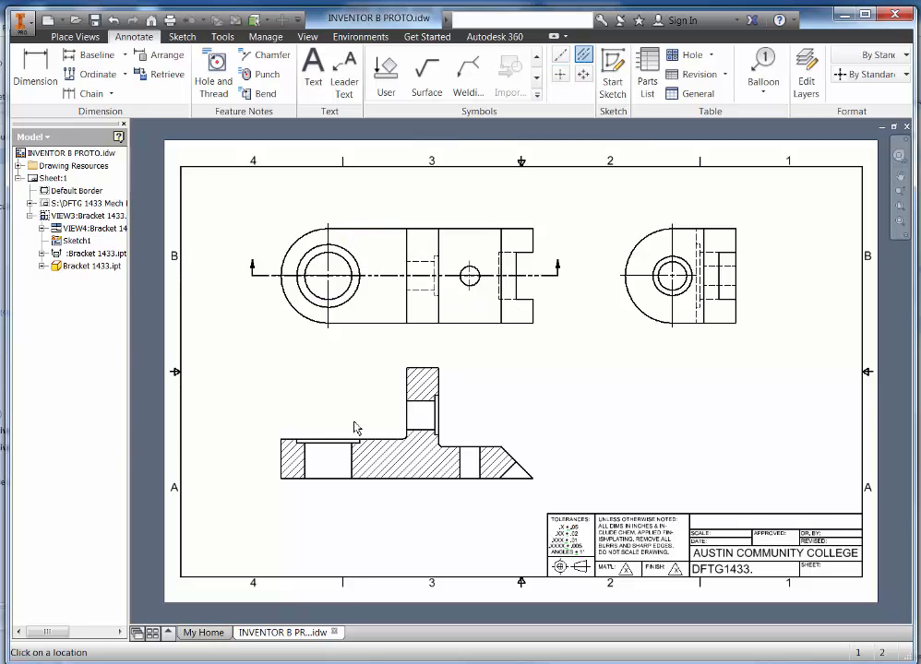
{"action": "left_click", "coordinate": [306, 461]}
{"action": "left_click", "coordinate": [351, 461]}
{"action": "left_click", "coordinate": [461, 452]}
{"action": "left_click", "coordinate": [479, 463]}
Extend the small hole's vertical centerline in the section view past the upper and lower faces.
{"action": "scroll", "coordinate": [493, 463], "scroll_direction": "up", "scroll_amount": 5}
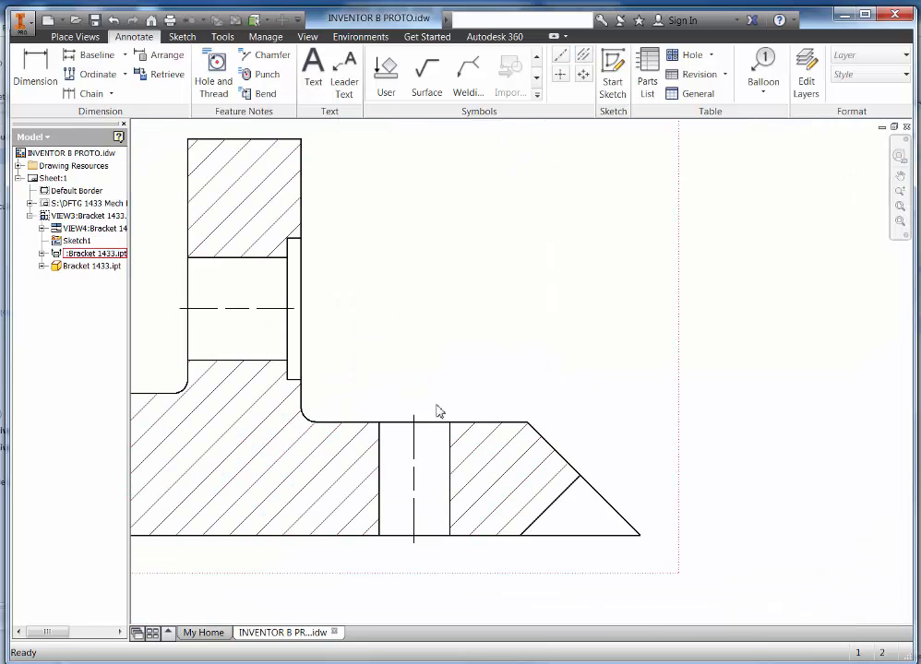
{"action": "left_click", "coordinate": [420, 381]}
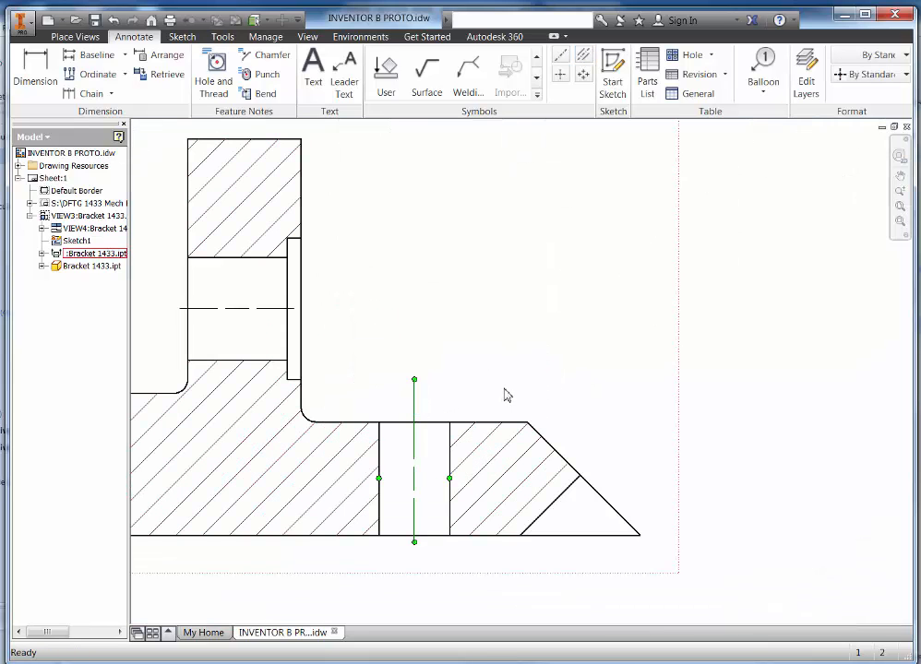
{"action": "middle_click_drag", "start_coordinate": [482, 424], "coordinate": [551, 281]}
{"action": "left_click_drag", "start_coordinate": [484, 401], "coordinate": [483, 424]}
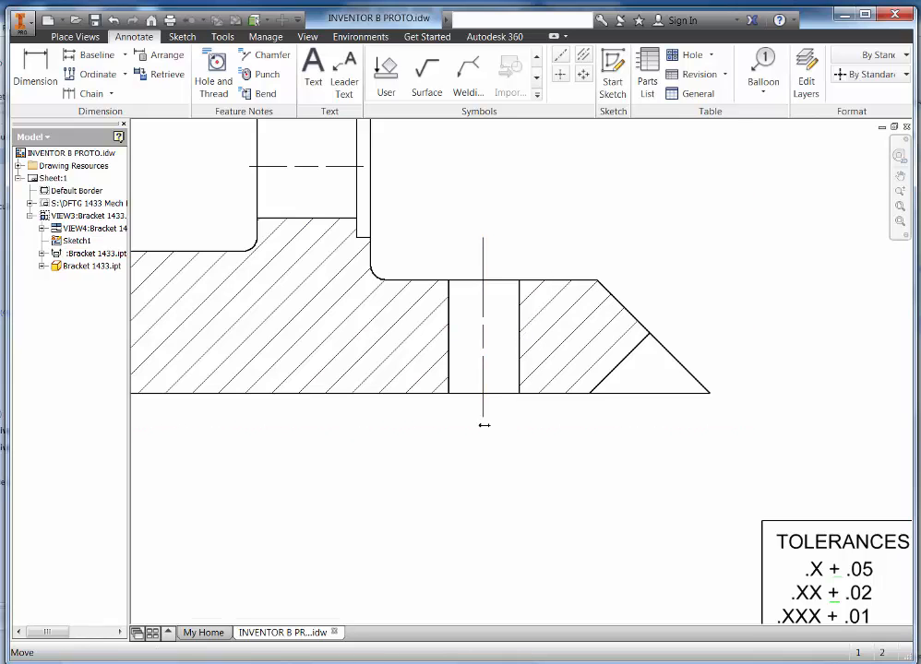
Extend the horizontal hole's centerline in the section view past both faces of the upright wall.
{"action": "middle_click_drag", "start_coordinate": [471, 198], "coordinate": [625, 333]}
{"action": "left_click_drag", "start_coordinate": [507, 290], "coordinate": [558, 290]}
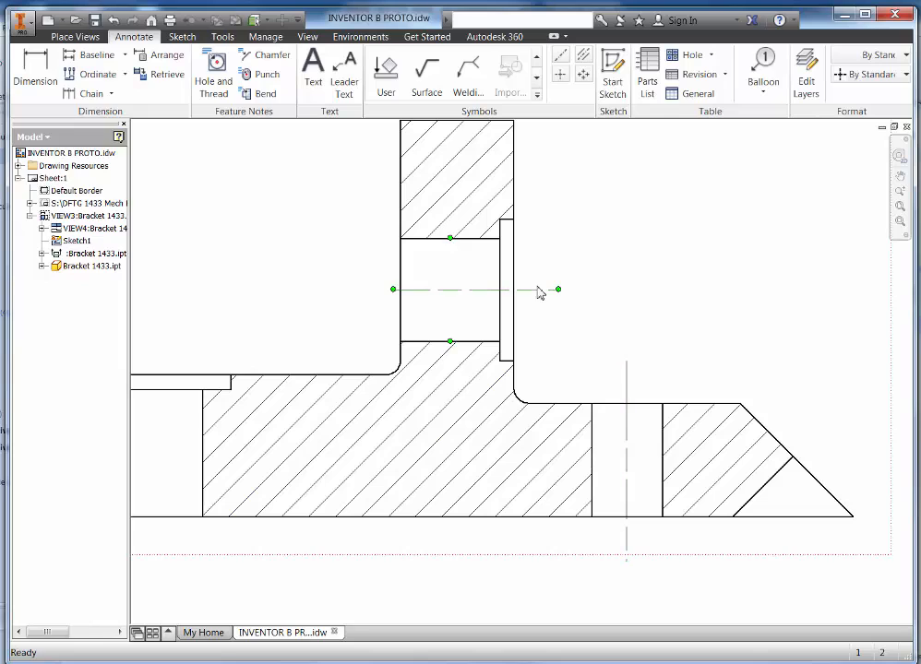
{"action": "left_click_drag", "start_coordinate": [383, 291], "coordinate": [363, 293]}
{"action": "left_click", "coordinate": [360, 291]}
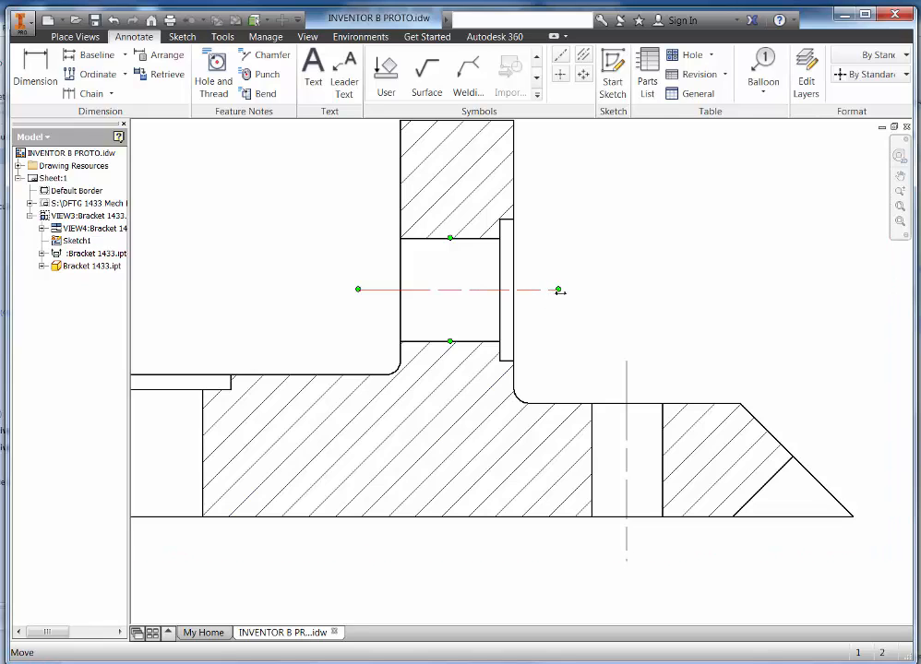
{"action": "left_click_drag", "start_coordinate": [559, 290], "coordinate": [547, 293]}
Review the mark, gap, overshoot, extension and default radius settings of the CenterMark(ANSI) style.
{"action": "right_click", "coordinate": [459, 296]}
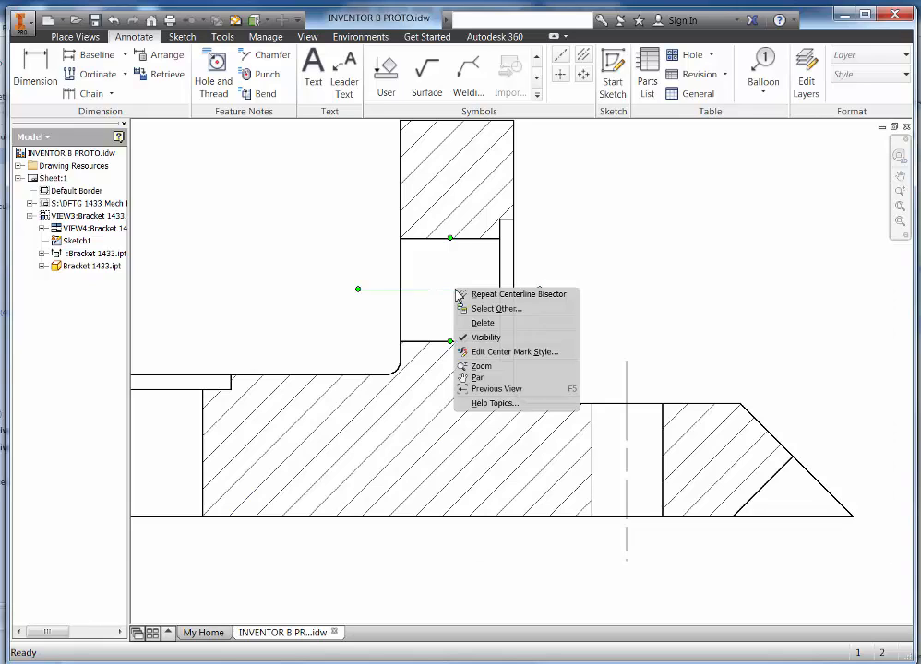
{"action": "left_click", "coordinate": [506, 353]}
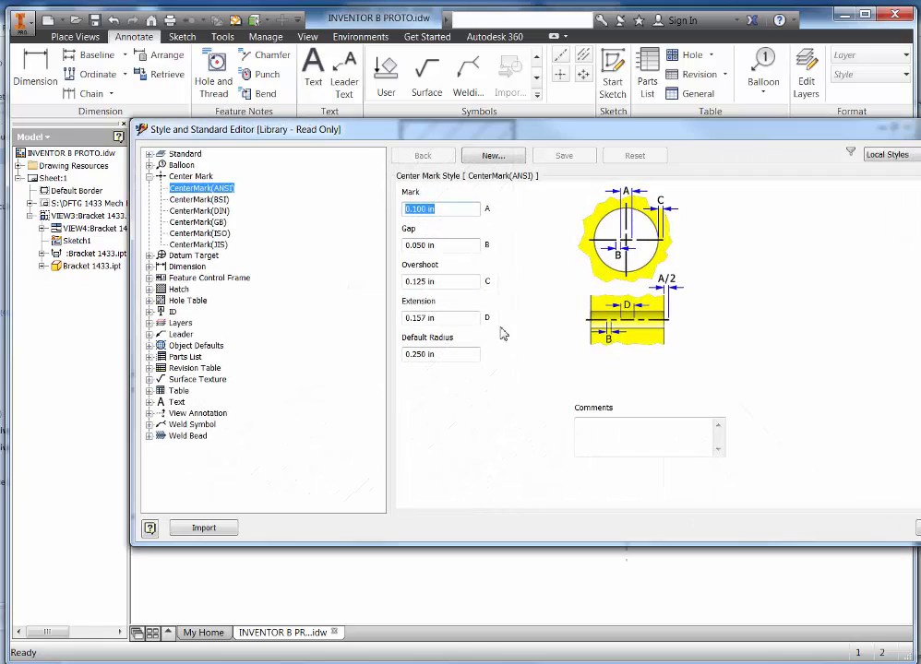
{"action": "left_click_drag", "start_coordinate": [465, 136], "coordinate": [484, 191]}
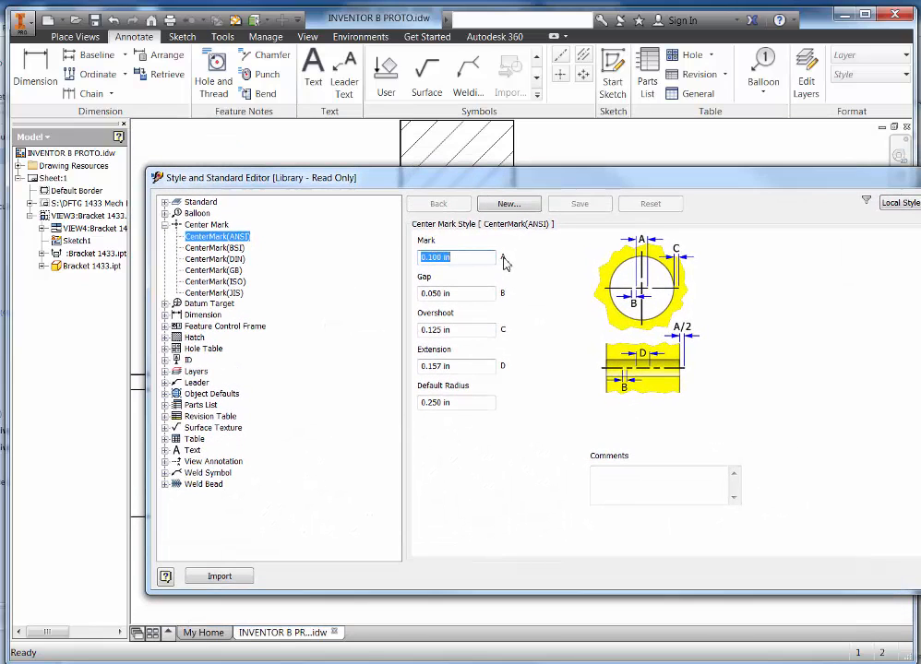
{"action": "left_click", "coordinate": [468, 261]}
{"action": "left_click", "coordinate": [460, 297]}
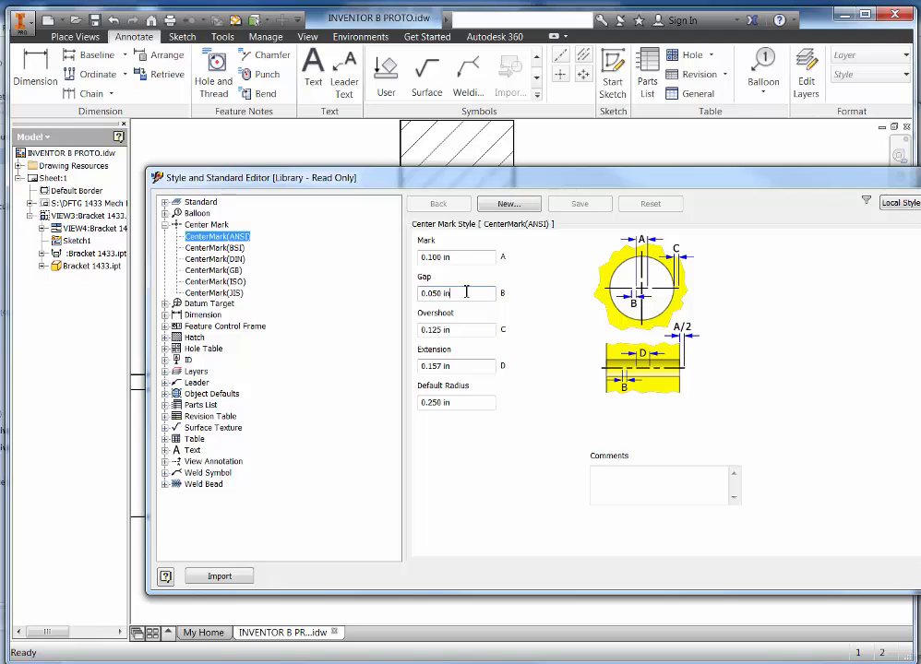
{"action": "left_click", "coordinate": [472, 333]}
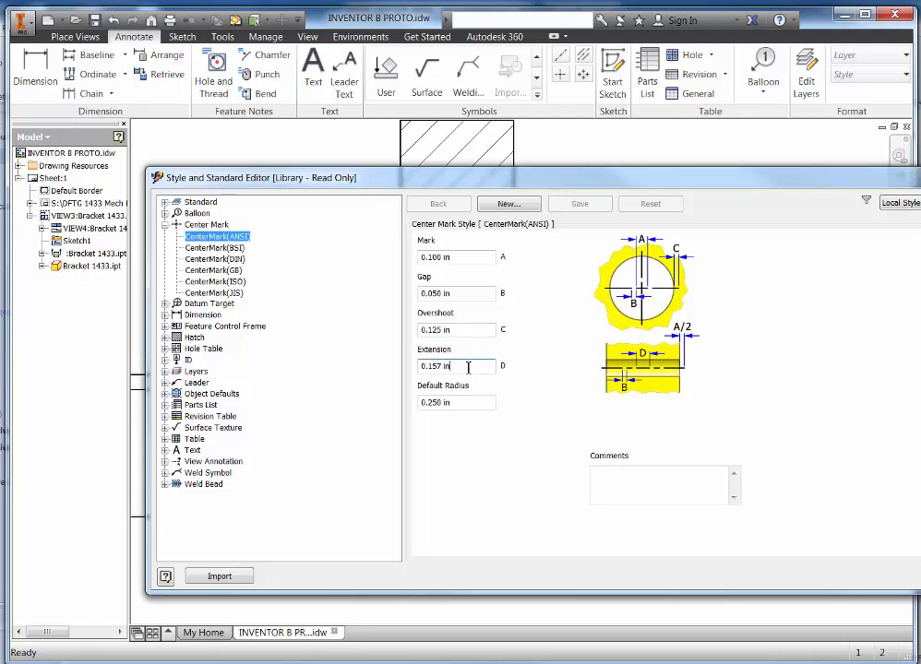
{"action": "left_click", "coordinate": [480, 407]}
{"action": "left_click_drag", "start_coordinate": [532, 187], "coordinate": [470, 150]}
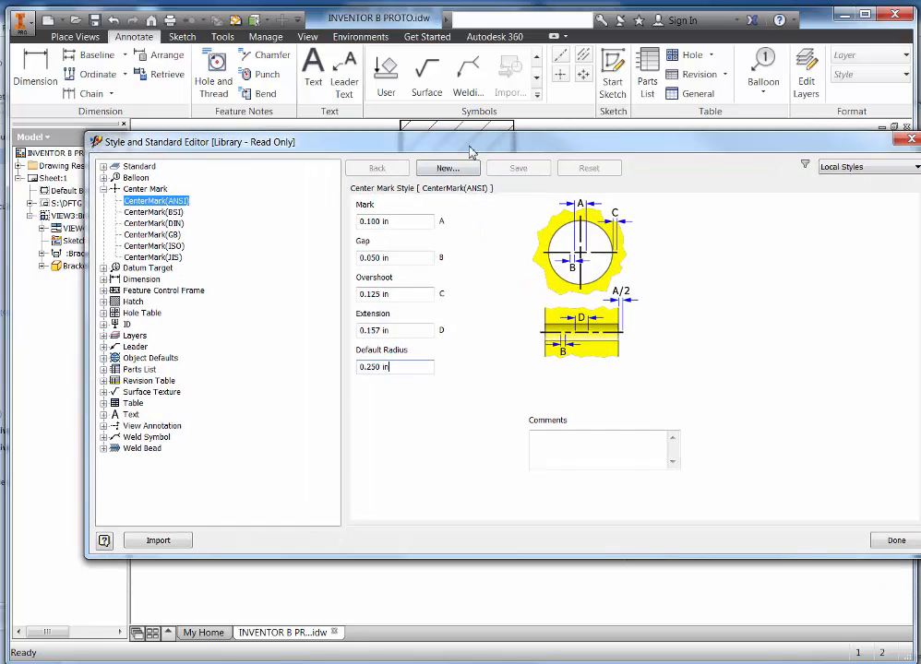
{"action": "left_click", "coordinate": [896, 540]}
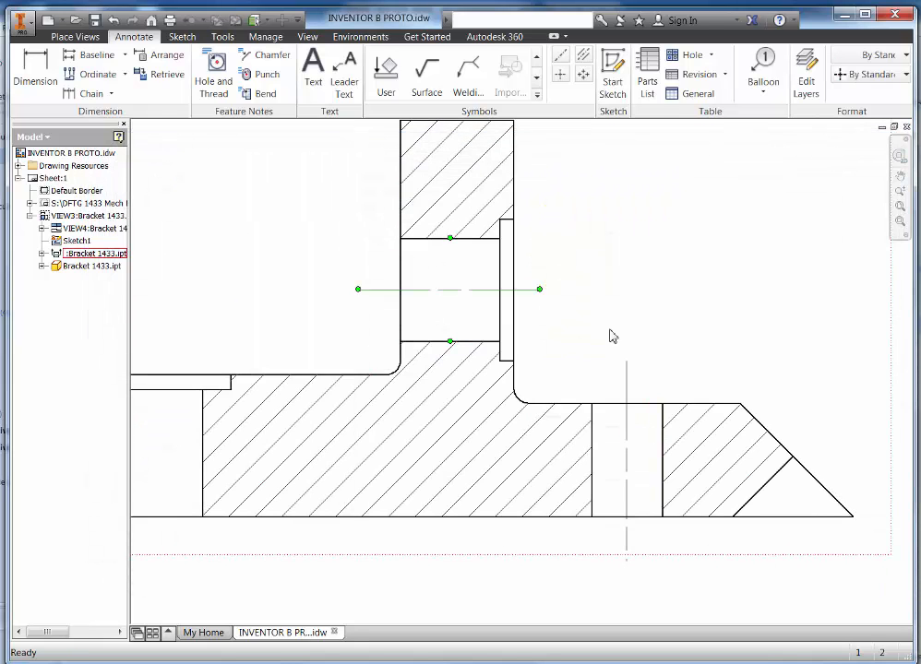
Extend the large hole's vertical centerline in the section view past the upper and lower faces.
{"action": "scroll", "coordinate": [600, 298], "scroll_direction": "up", "scroll_amount": 3}
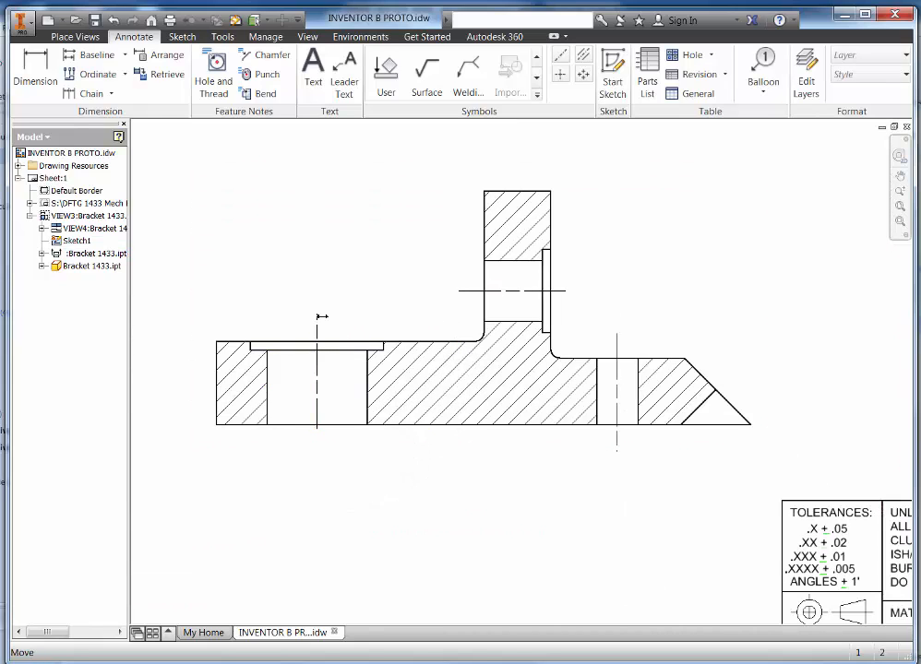
{"action": "left_click_drag", "start_coordinate": [321, 326], "coordinate": [321, 326]}
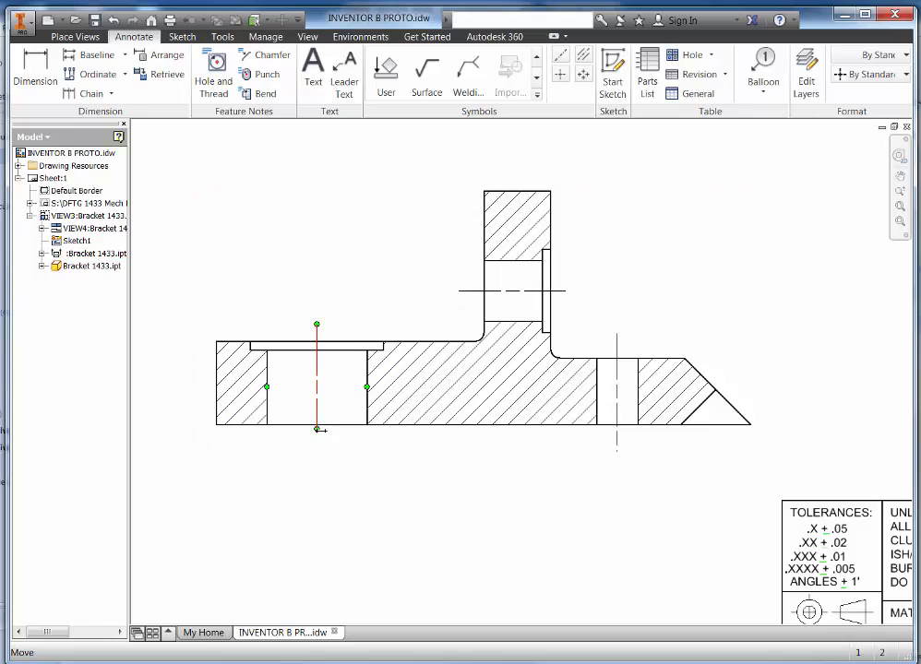
{"action": "left_click_drag", "start_coordinate": [319, 430], "coordinate": [320, 444]}
{"action": "left_click_drag", "start_coordinate": [319, 456], "coordinate": [317, 448]}
Lengthen the vertical arms of the top view's rounded-end center mark farther past both edges of the bracket.
{"action": "scroll", "coordinate": [443, 277], "scroll_direction": "down", "scroll_amount": 3}
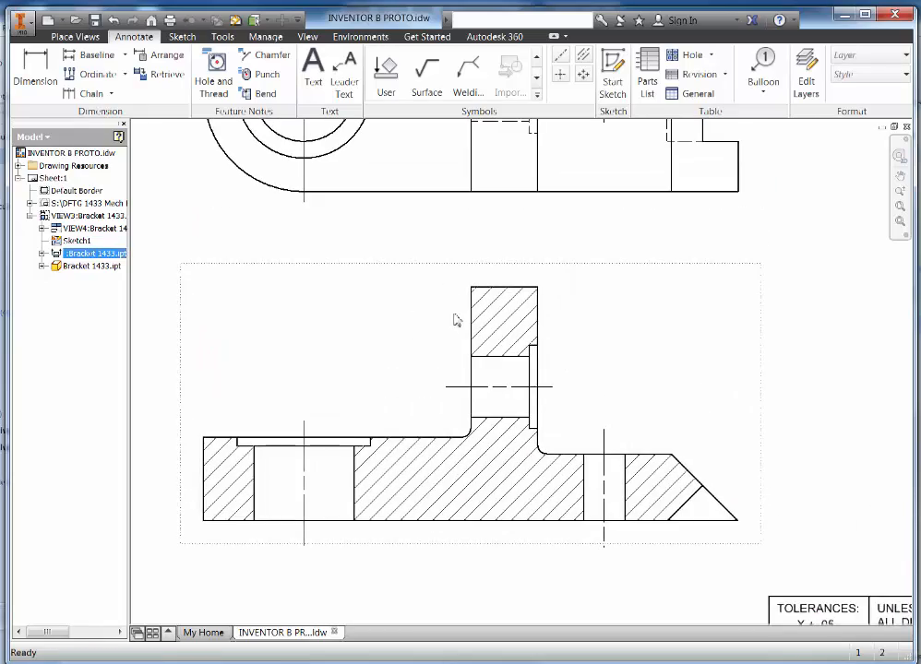
{"action": "scroll", "coordinate": [531, 369], "scroll_direction": "up", "scroll_amount": 5}
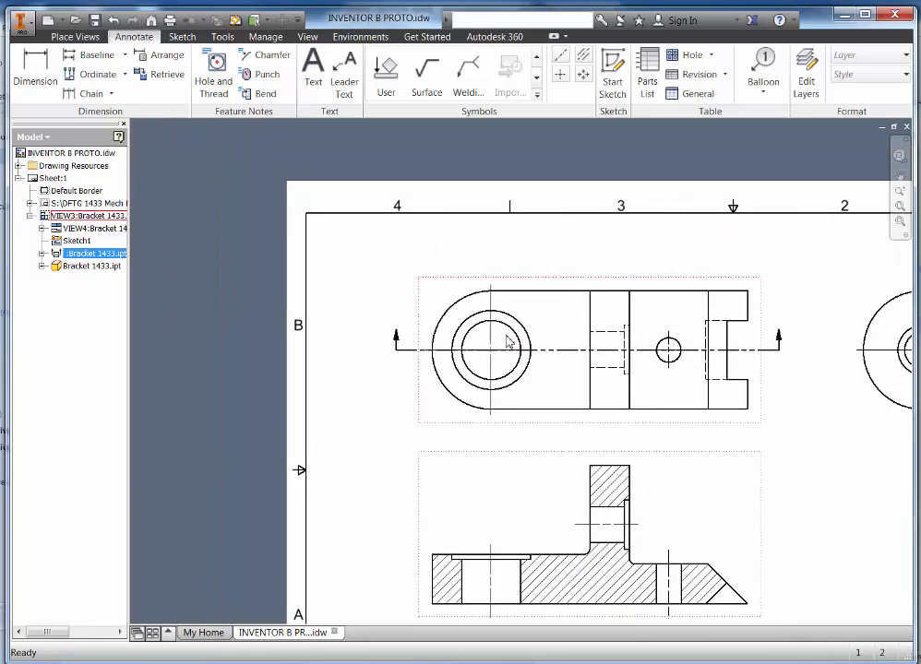
{"action": "middle_click_drag", "start_coordinate": [521, 396], "coordinate": [525, 301]}
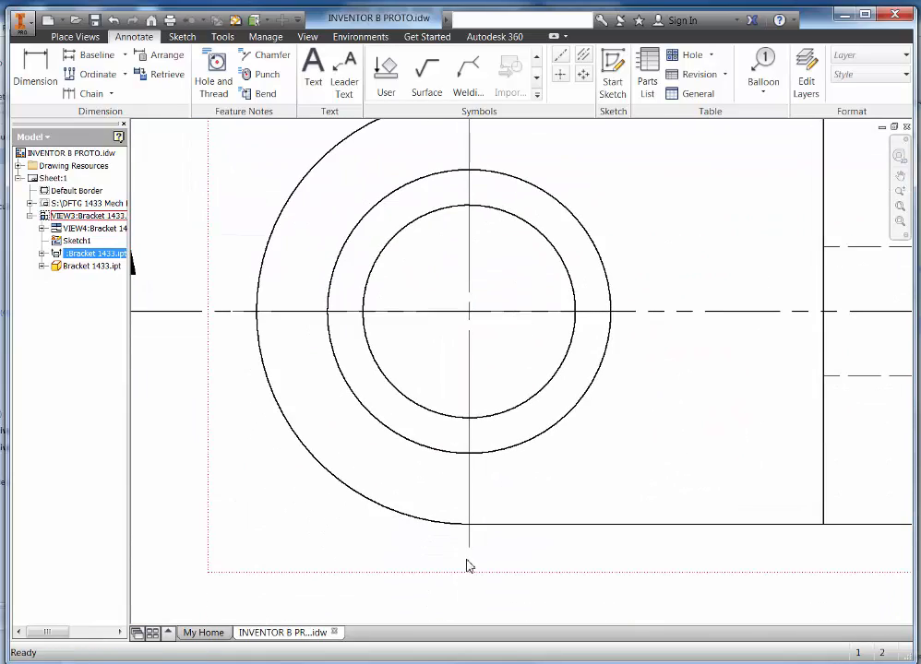
{"action": "left_click_drag", "start_coordinate": [470, 549], "coordinate": [472, 568]}
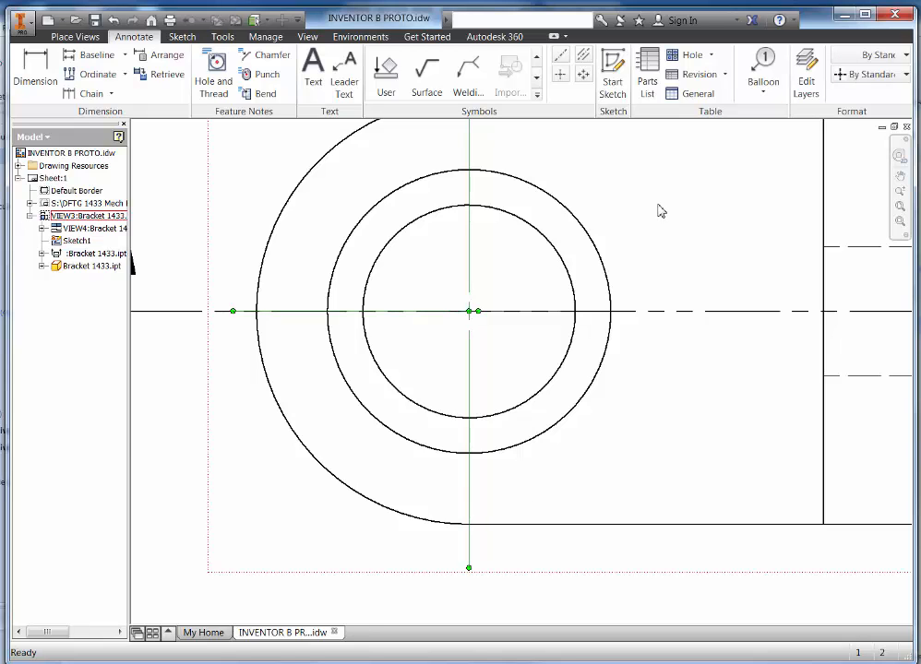
{"action": "middle_click_drag", "start_coordinate": [658, 210], "coordinate": [650, 329]}
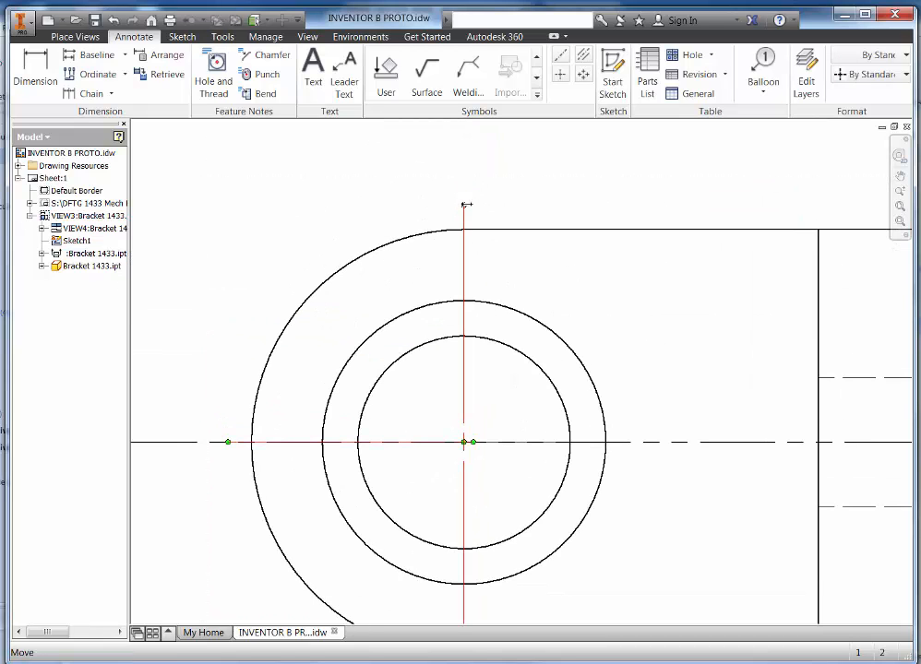
{"action": "left_click_drag", "start_coordinate": [464, 205], "coordinate": [465, 165]}
Shorten both horizontal arms of the large hole's center mark in the top view to end close to the center.
{"action": "left_click_drag", "start_coordinate": [474, 442], "coordinate": [555, 461]}
{"action": "scroll", "coordinate": [572, 473], "scroll_direction": "down", "scroll_amount": 2}
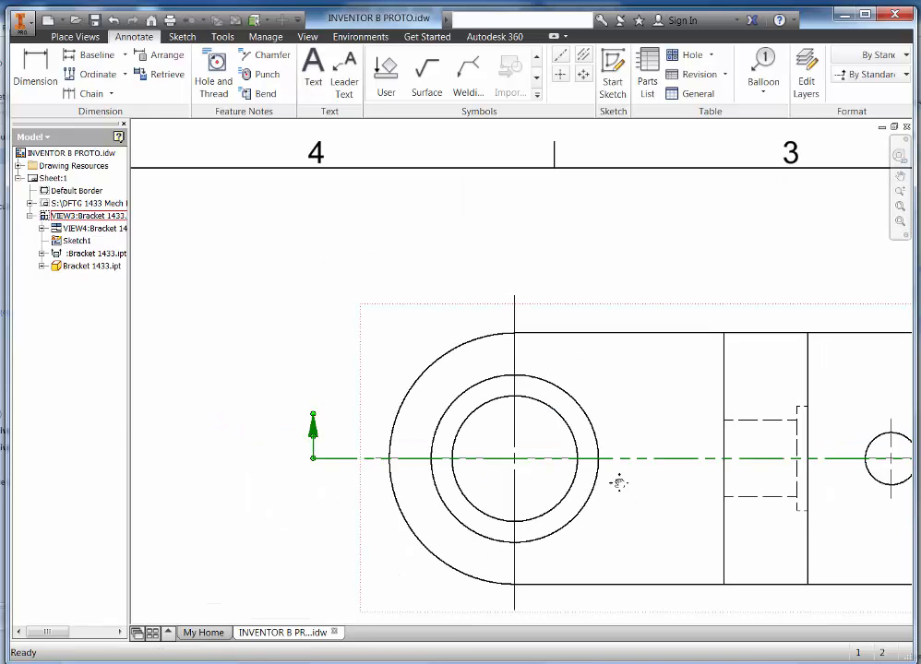
{"action": "middle_click_drag", "start_coordinate": [619, 483], "coordinate": [547, 422]}
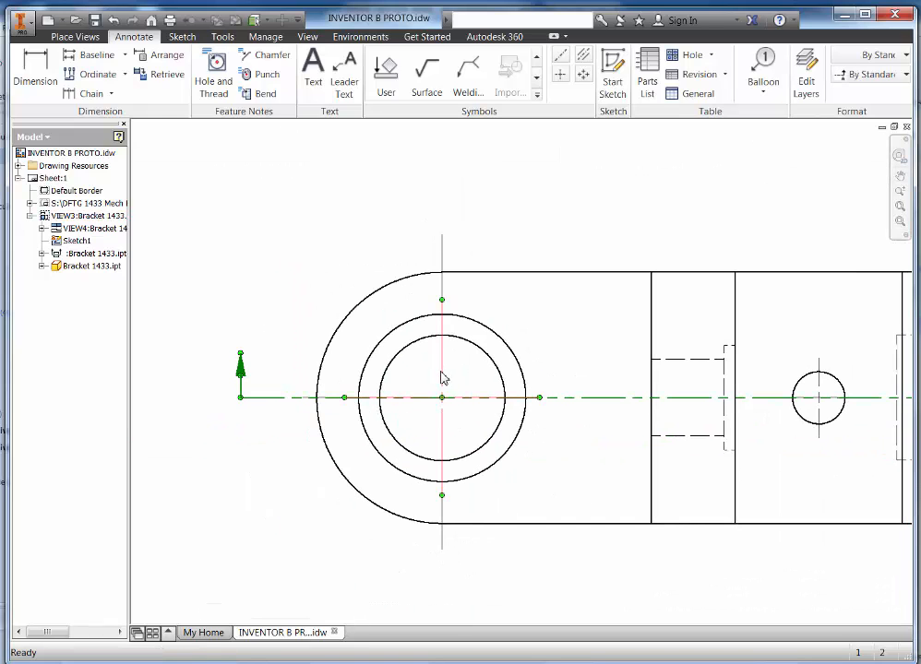
{"action": "mouse_move", "coordinate": [539, 397]}
{"action": "left_mouse_down"}
{"action": "mouse_move", "coordinate": [547, 405]}
{"action": "mouse_move", "coordinate": [540, 399]}
{"action": "left_mouse_up"}
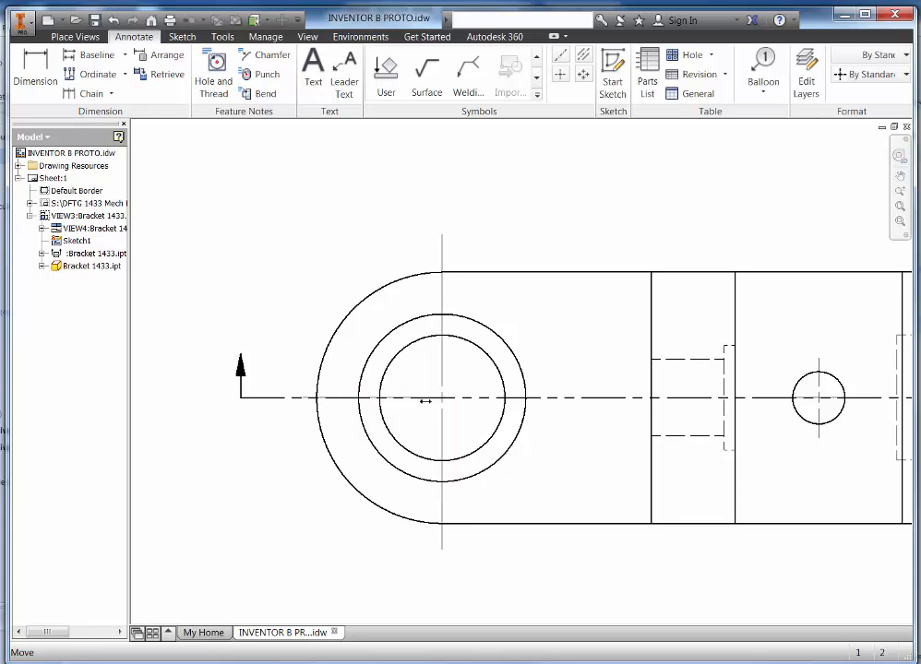
{"action": "left_click_drag", "start_coordinate": [425, 402], "coordinate": [423, 400]}
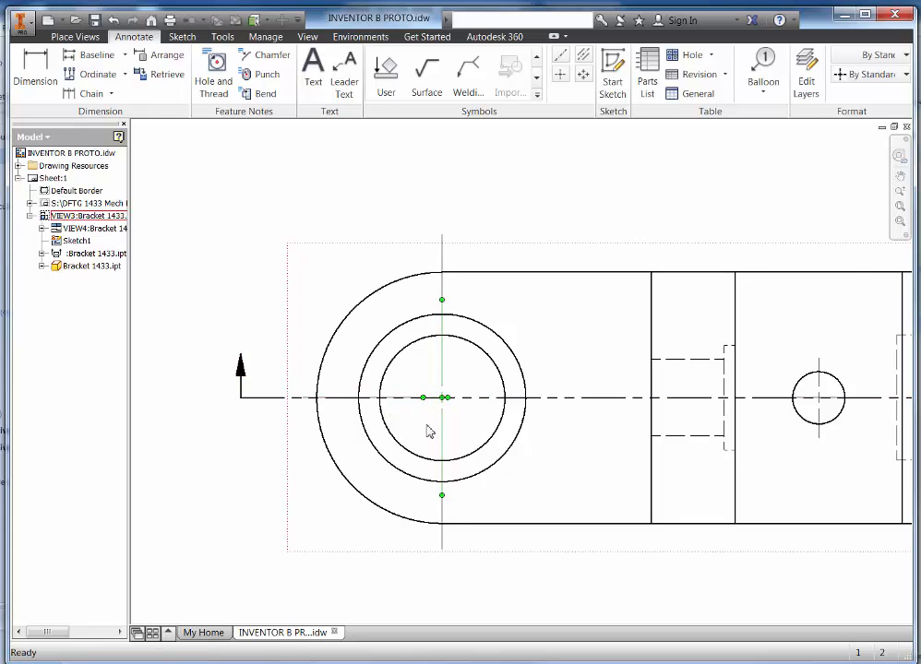
Shorten the left arm of the rounded end's center mark to near the hole center, so it no longer overlaps the cutting line.
{"action": "scroll", "coordinate": [427, 430], "scroll_direction": "up", "scroll_amount": 3}
{"action": "left_click_drag", "start_coordinate": [358, 381], "coordinate": [393, 391]}
{"action": "left_click", "coordinate": [473, 381]}
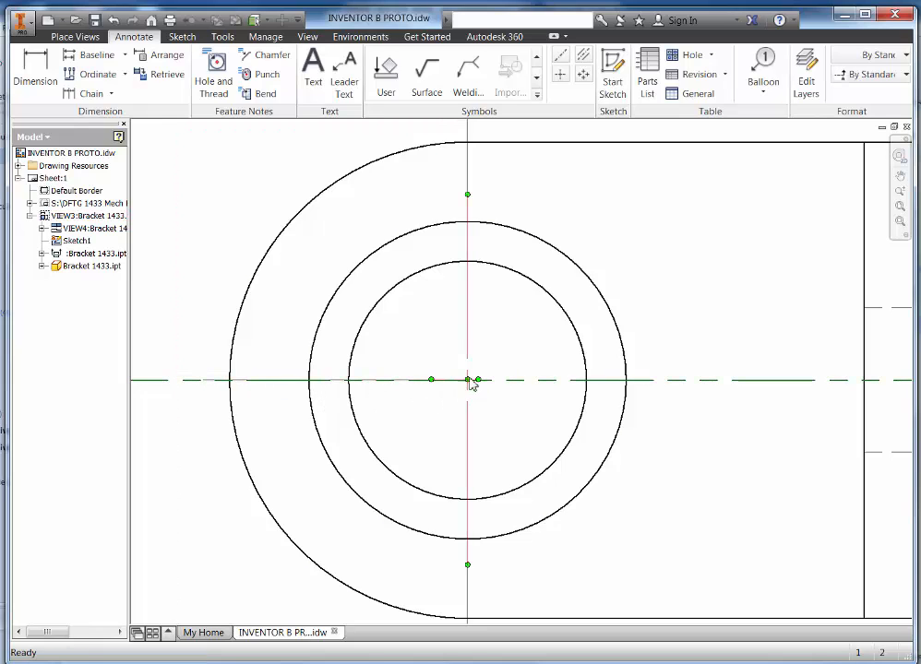
{"action": "left_click_drag", "start_coordinate": [236, 381], "coordinate": [234, 388]}
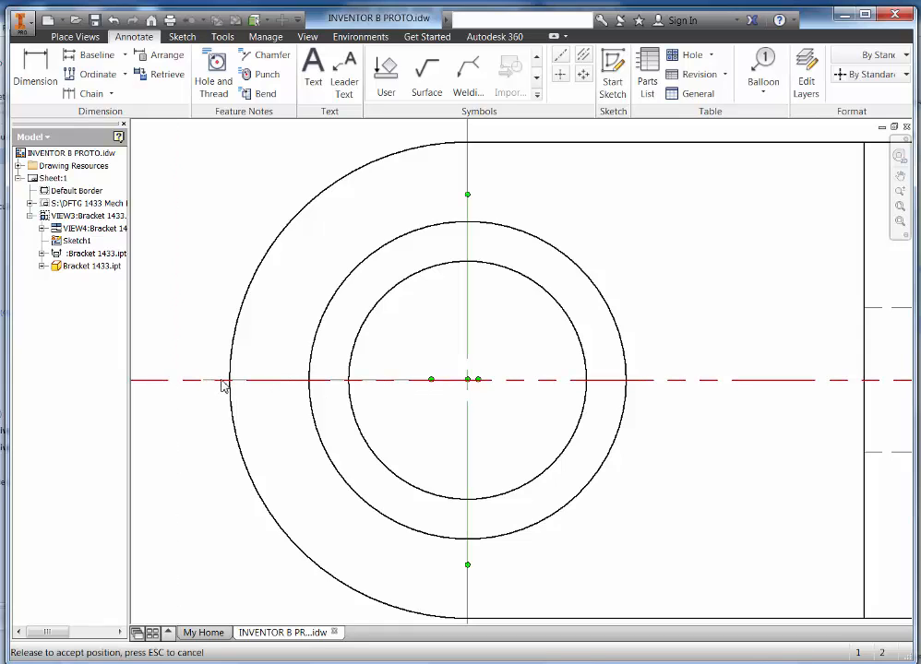
{"action": "left_click", "coordinate": [288, 389]}
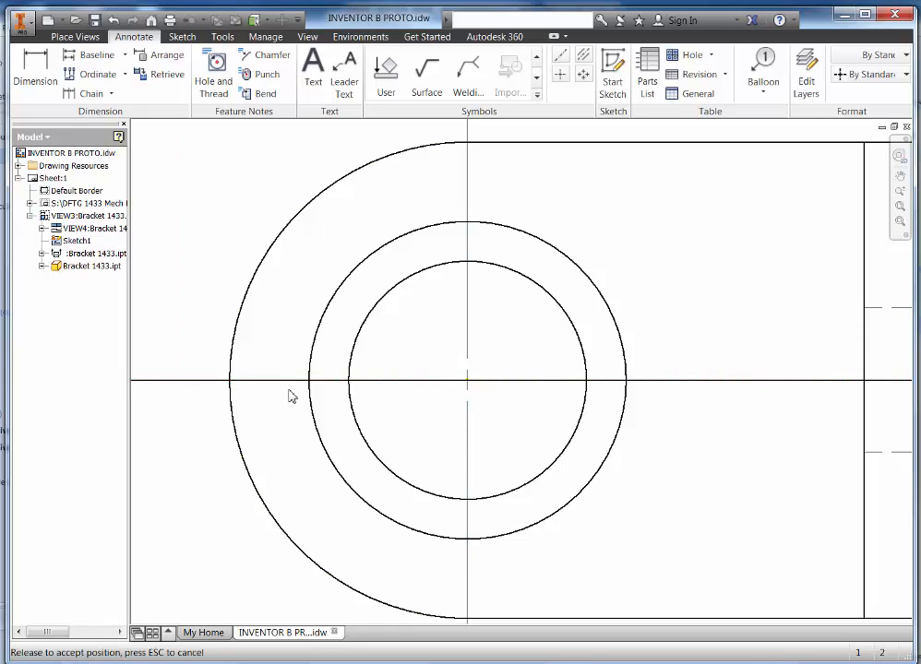
{"action": "left_click", "coordinate": [489, 381]}
{"action": "scroll", "coordinate": [505, 378], "scroll_direction": "down", "scroll_amount": 2}
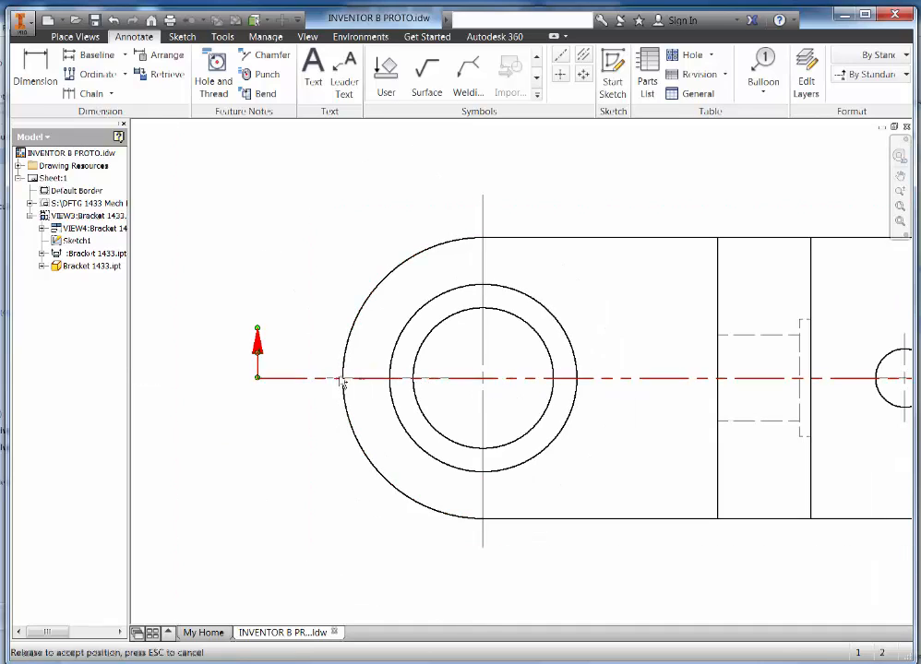
{"action": "left_click_drag", "start_coordinate": [323, 386], "coordinate": [463, 383]}
{"action": "left_click", "coordinate": [458, 405]}
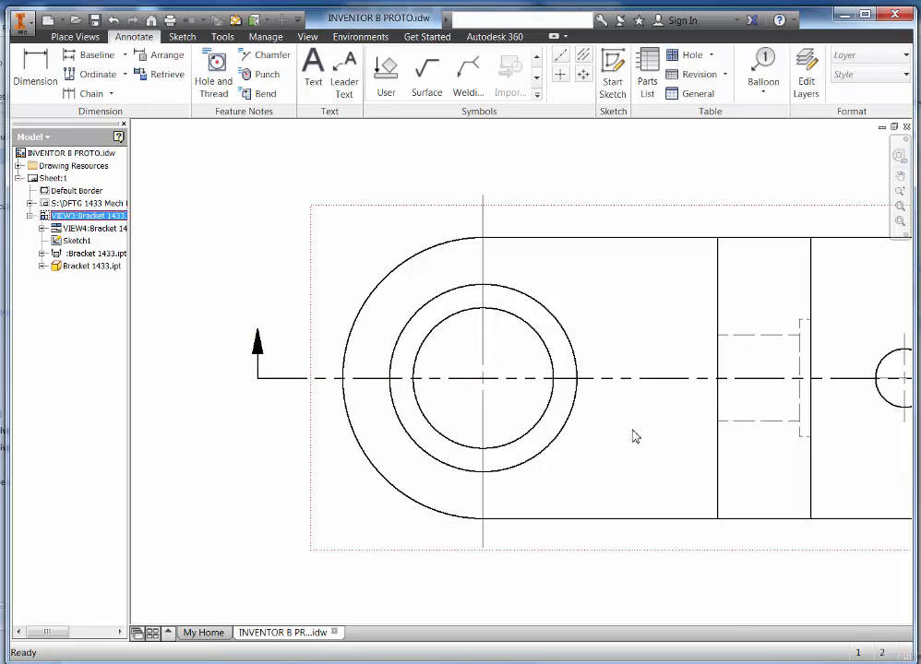
Shorten both horizontal arms of the small hole's center mark in the top view to end close to the hole's center.
{"action": "scroll", "coordinate": [634, 434], "scroll_direction": "down", "scroll_amount": 3}
{"action": "scroll", "coordinate": [591, 404], "scroll_direction": "up", "scroll_amount": 5}
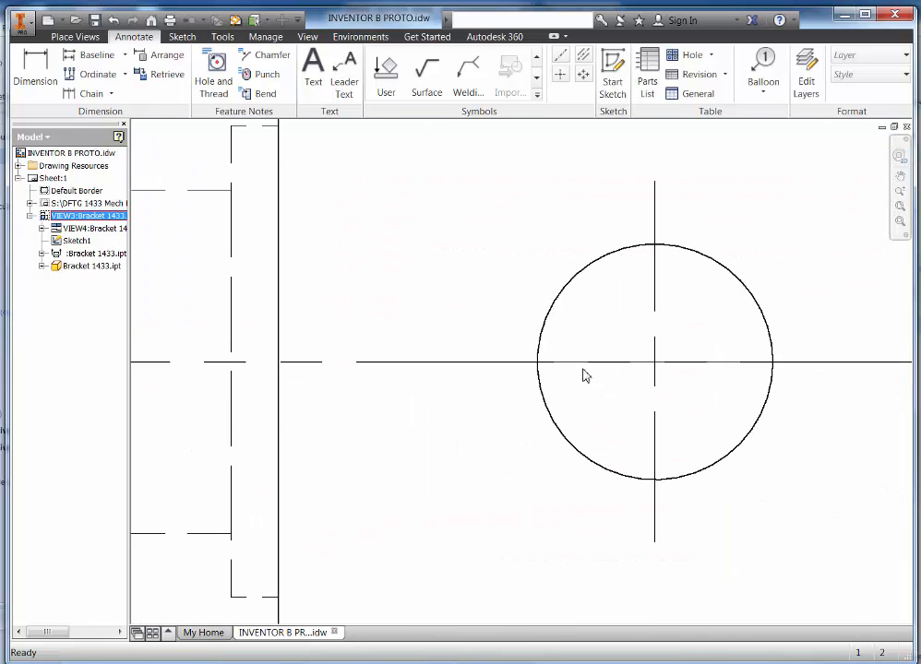
{"action": "left_click", "coordinate": [581, 367]}
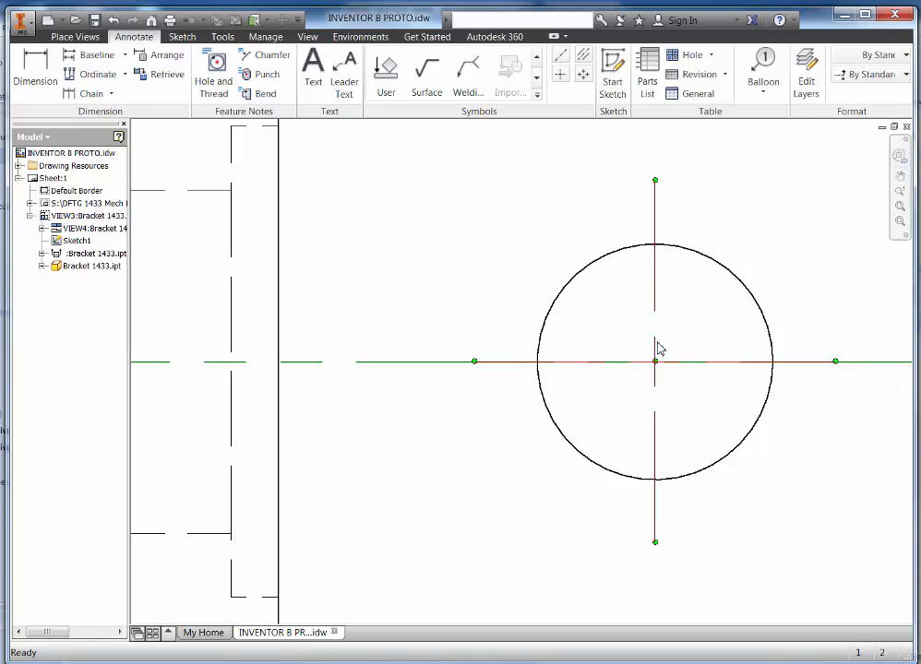
{"action": "left_click_drag", "start_coordinate": [475, 362], "coordinate": [523, 361]}
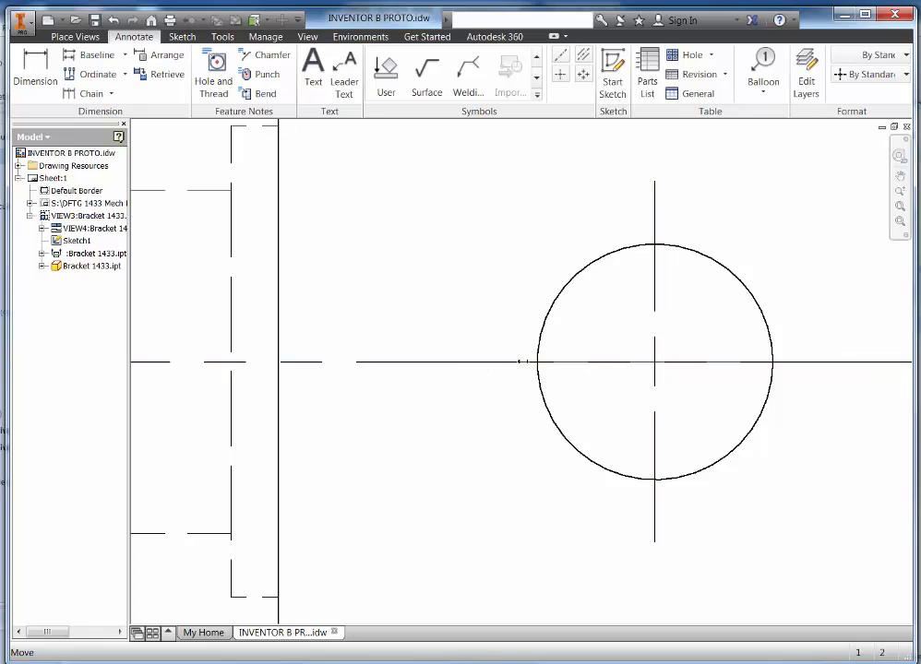
{"action": "left_click_drag", "start_coordinate": [605, 365], "coordinate": [630, 362]}
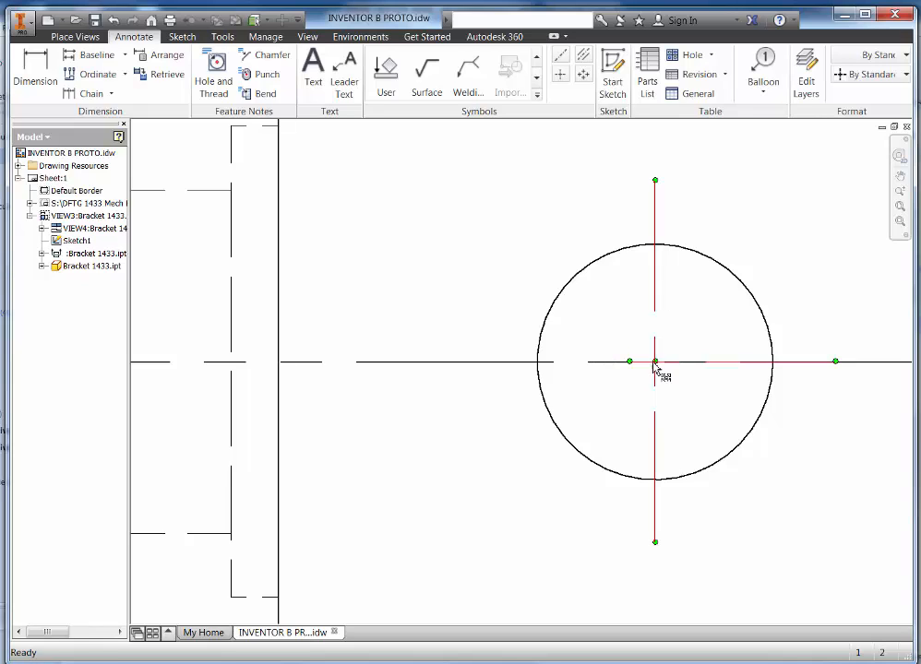
{"action": "left_click_drag", "start_coordinate": [835, 363], "coordinate": [678, 362]}
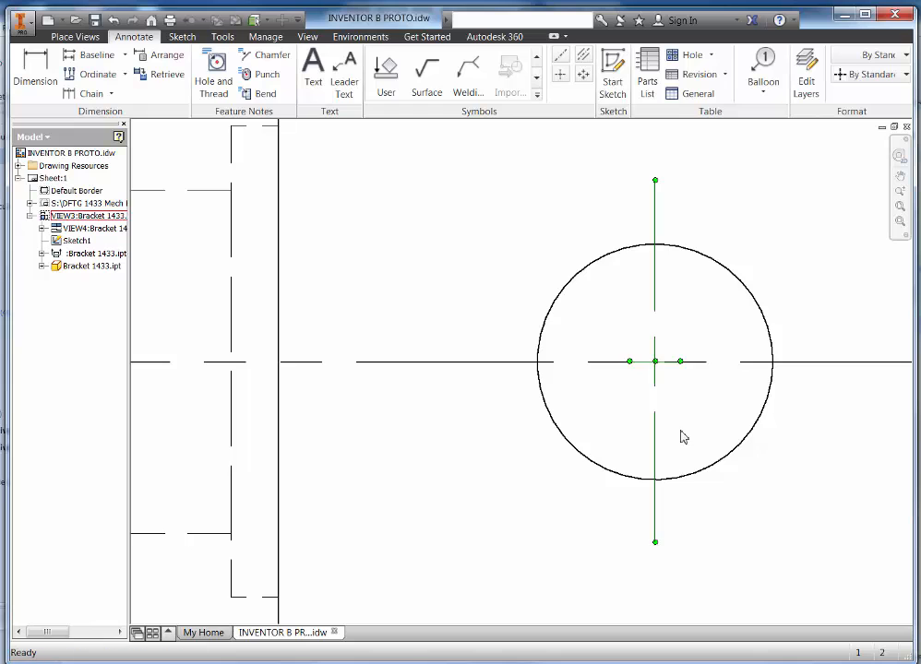
Add a Hole and Thread note to the large counterbored hole in the top view, placing its text above the bracket.
{"action": "scroll", "coordinate": [703, 432], "scroll_direction": "down", "scroll_amount": 5}
{"action": "scroll", "coordinate": [672, 464], "scroll_direction": "down", "scroll_amount": 5}
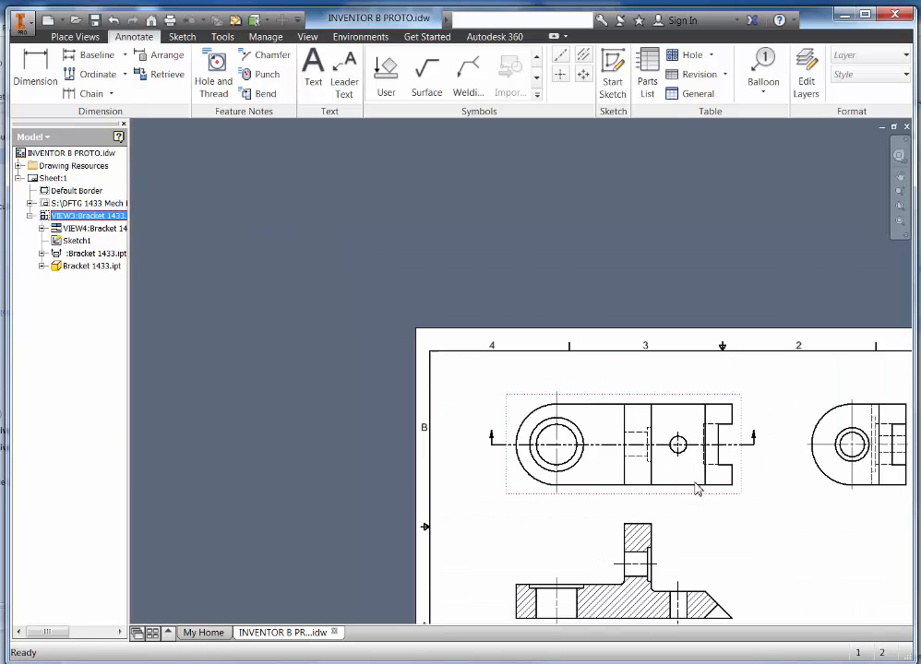
{"action": "middle_click_drag", "start_coordinate": [689, 479], "coordinate": [472, 356]}
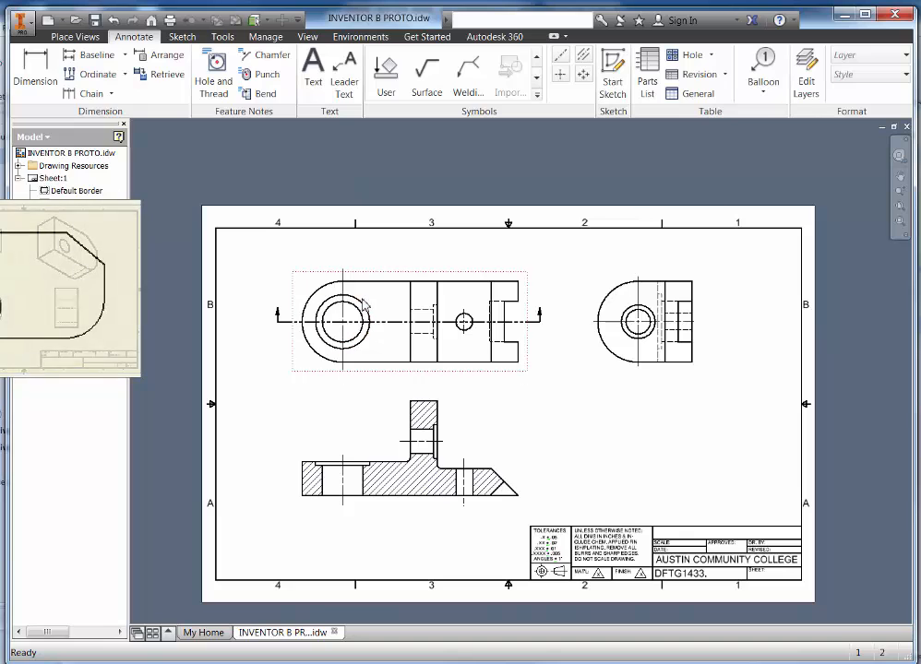
{"action": "left_click", "coordinate": [214, 83]}
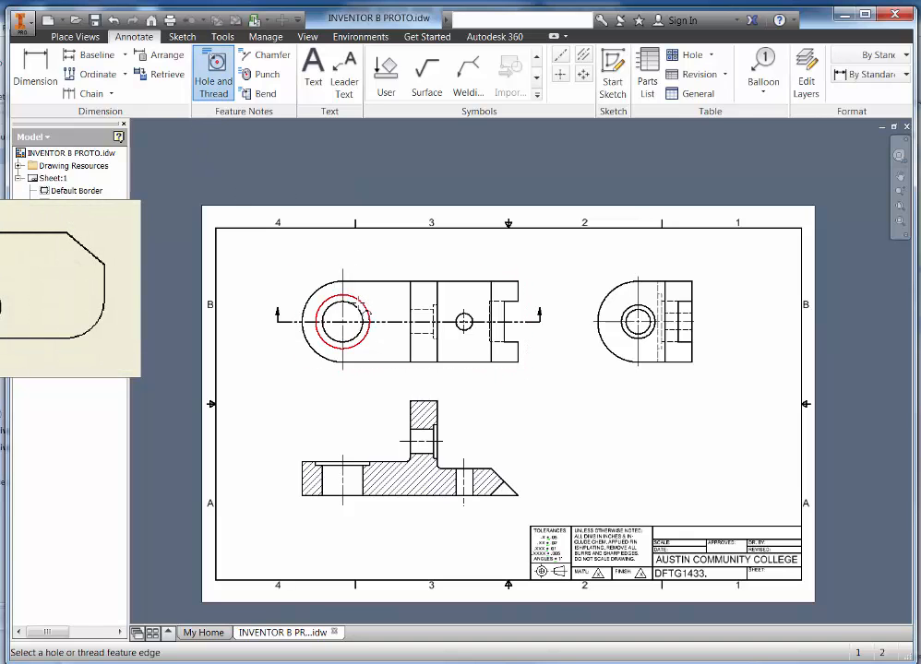
{"action": "left_click", "coordinate": [363, 306]}
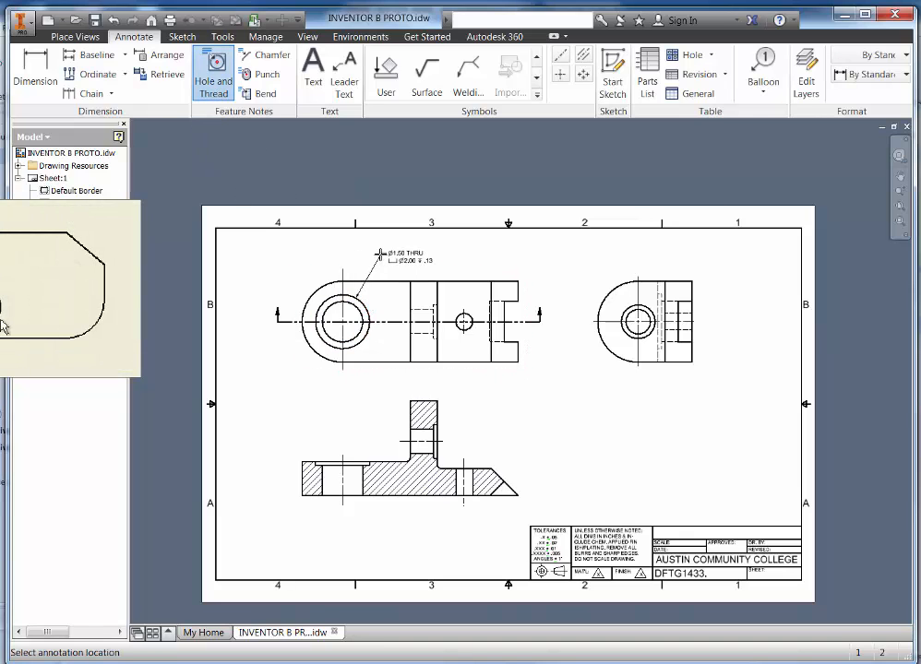
{"action": "left_click", "coordinate": [393, 259]}
{"action": "scroll", "coordinate": [392, 261], "scroll_direction": "up", "scroll_amount": 5}
{"action": "scroll", "coordinate": [392, 263], "scroll_direction": "up", "scroll_amount": 3}
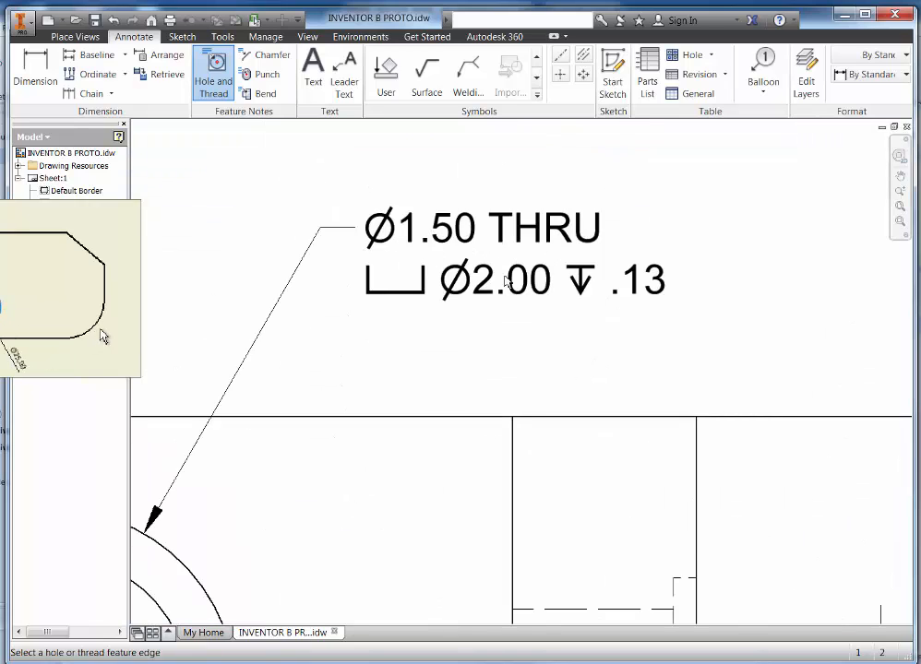
{"action": "scroll", "coordinate": [523, 320], "scroll_direction": "down", "scroll_amount": 2}
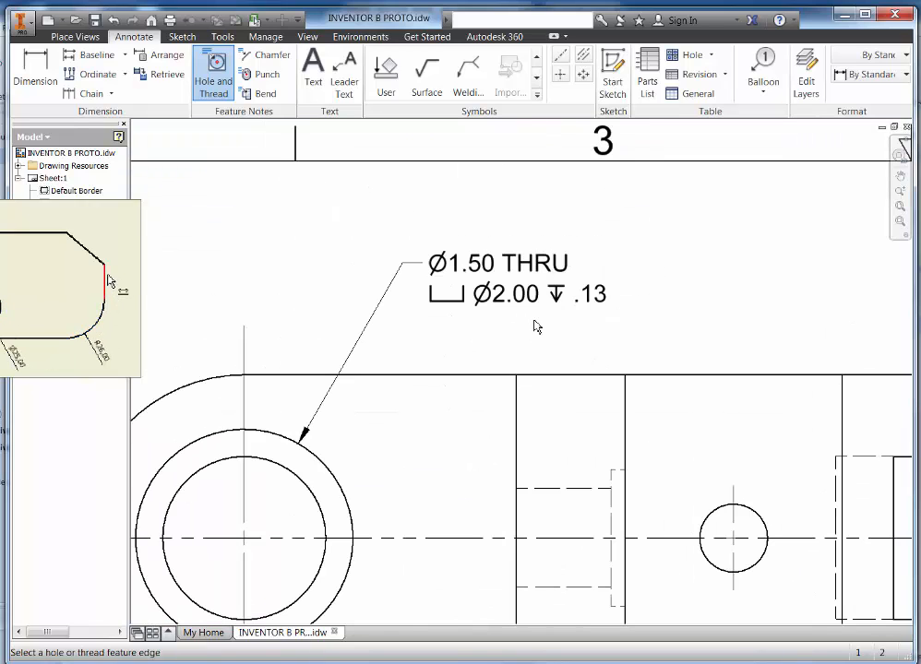
Edit the large hole's note to stop using the default format and remove THRU after the hole diameter.
{"action": "key", "text": "Escape"}
{"action": "left_click", "coordinate": [520, 277]}
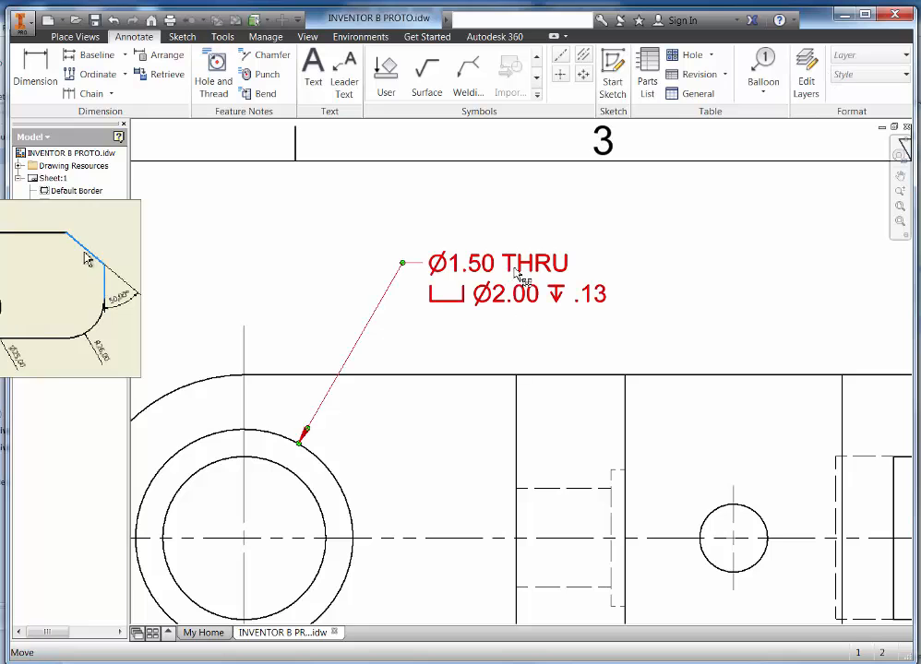
{"action": "double_click", "coordinate": [515, 275]}
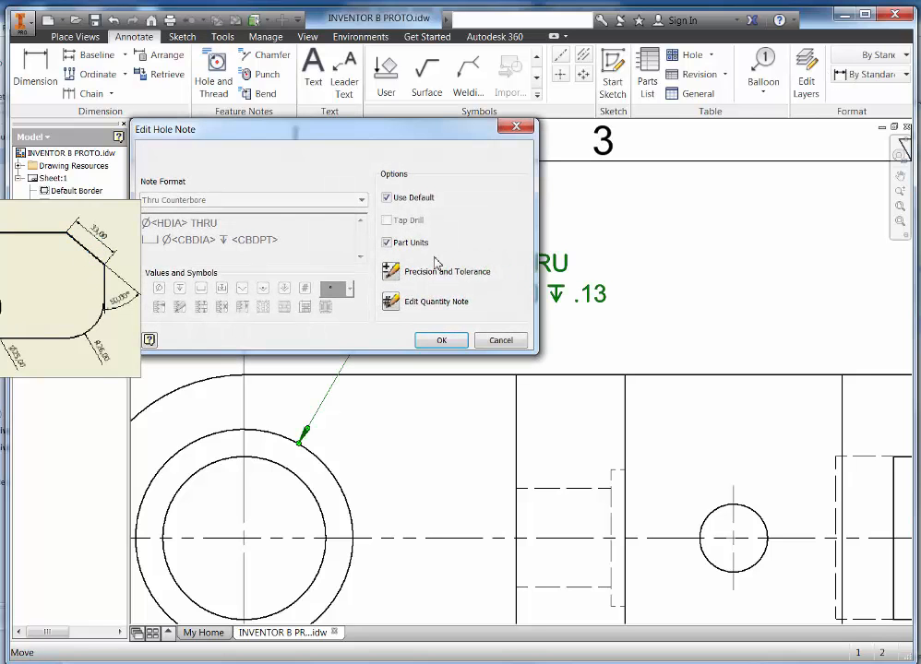
{"action": "left_click_drag", "start_coordinate": [368, 139], "coordinate": [477, 164]}
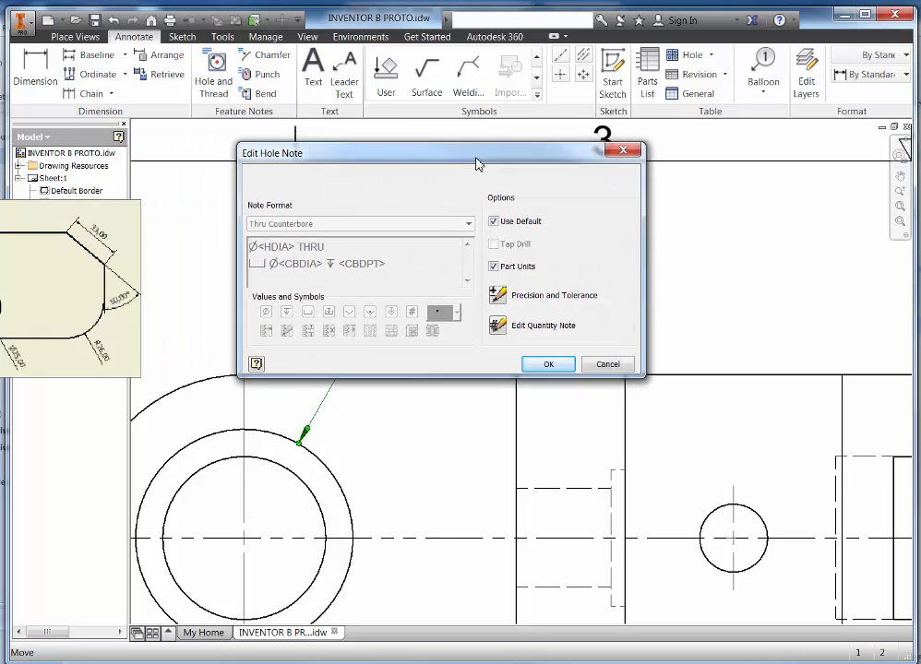
{"action": "left_click", "coordinate": [497, 223]}
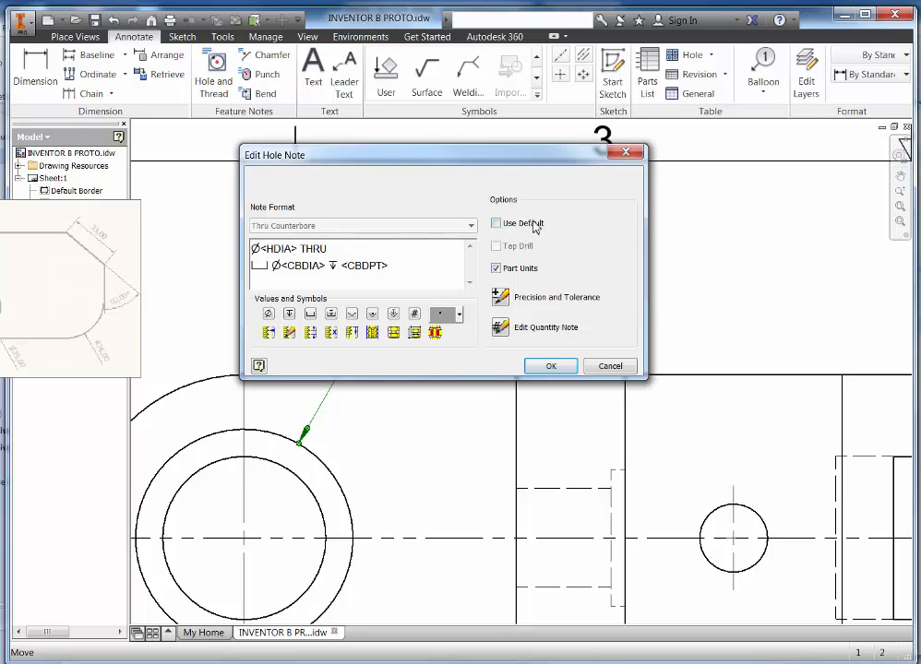
{"action": "left_click_drag", "start_coordinate": [330, 249], "coordinate": [298, 249]}
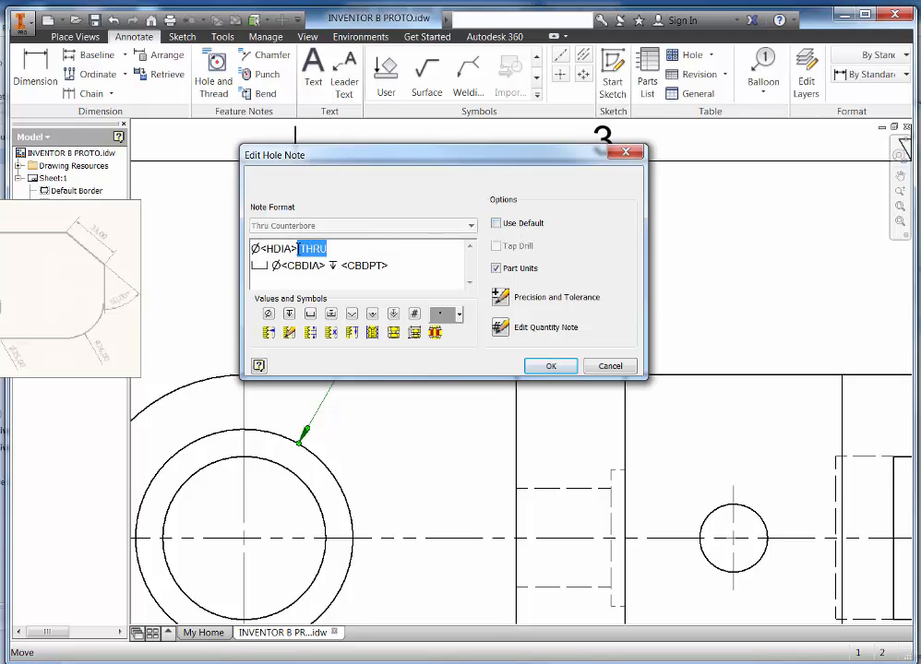
{"action": "key", "text": "Delete"}
{"action": "left_click", "coordinate": [551, 367]}
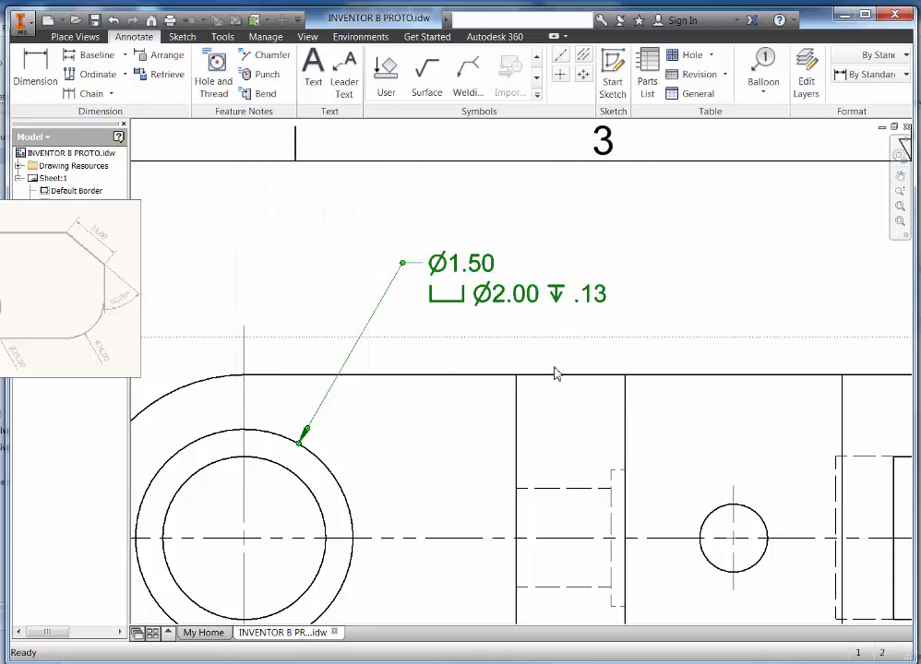
Examine the top, side and section views along with the counterbore note and the overall sheet layout.
{"action": "scroll", "coordinate": [752, 432], "scroll_direction": "down", "scroll_amount": 3}
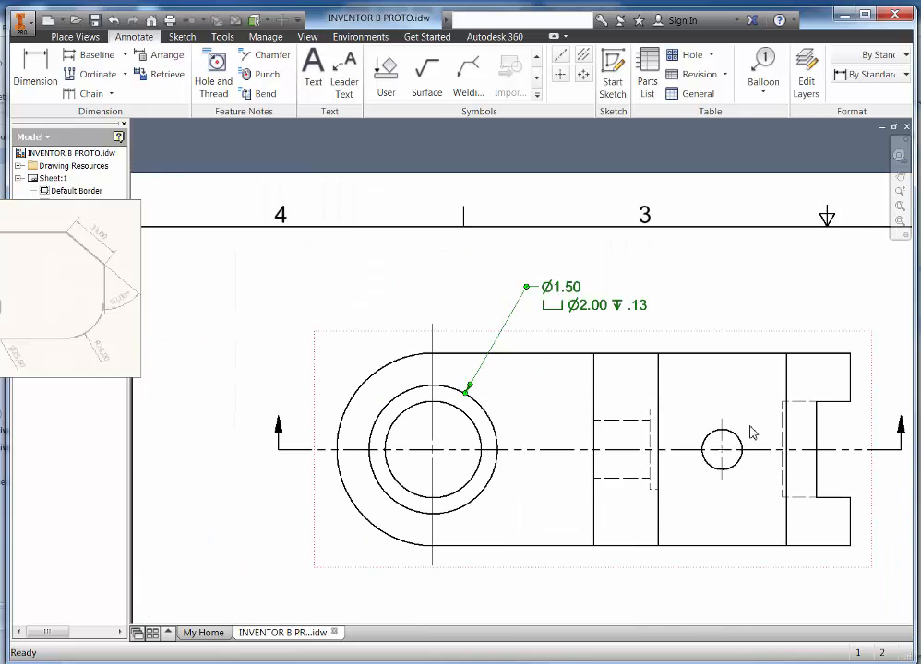
{"action": "mouse_move", "coordinate": [598, 374]}
{"action": "middle_mouse_down"}
{"action": "mouse_move", "coordinate": [469, 307]}
{"action": "mouse_move", "coordinate": [383, 241]}
{"action": "middle_mouse_up"}
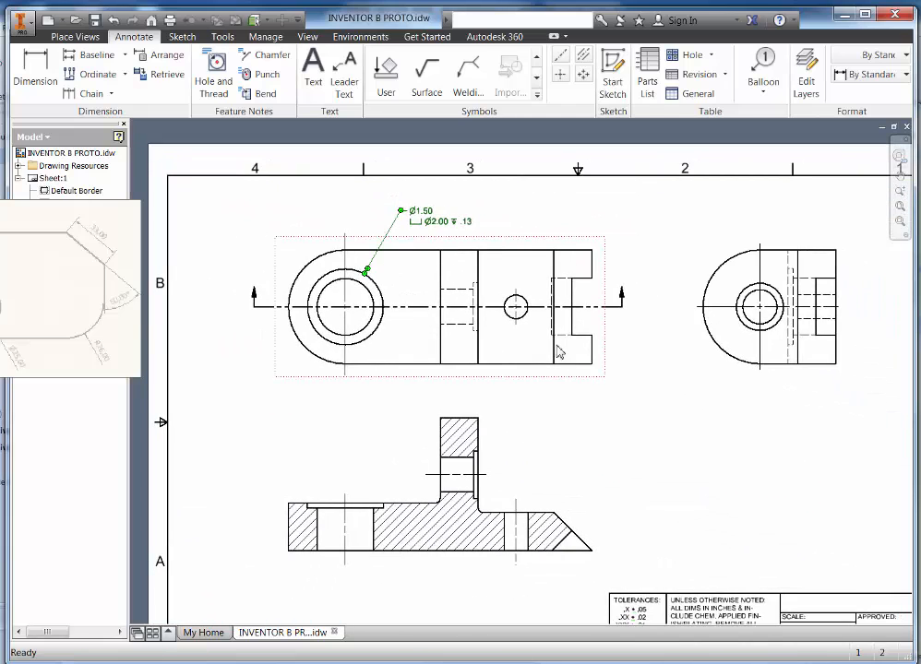
{"action": "mouse_move", "coordinate": [587, 415]}
{"action": "middle_mouse_down"}
{"action": "mouse_move", "coordinate": [539, 386]}
{"action": "mouse_move", "coordinate": [551, 385]}
{"action": "middle_mouse_up"}
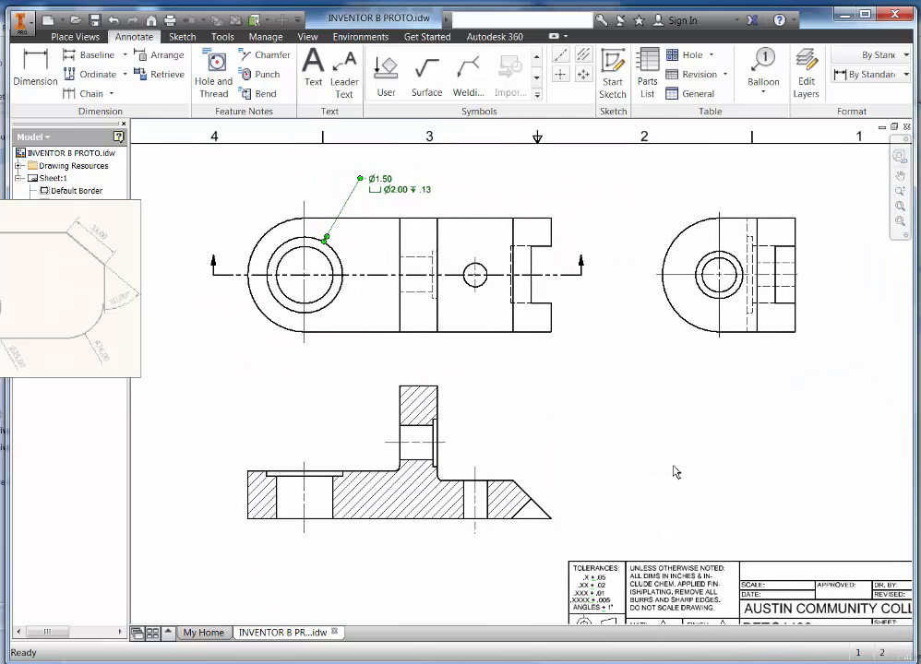
{"action": "left_click", "coordinate": [63, 153]}
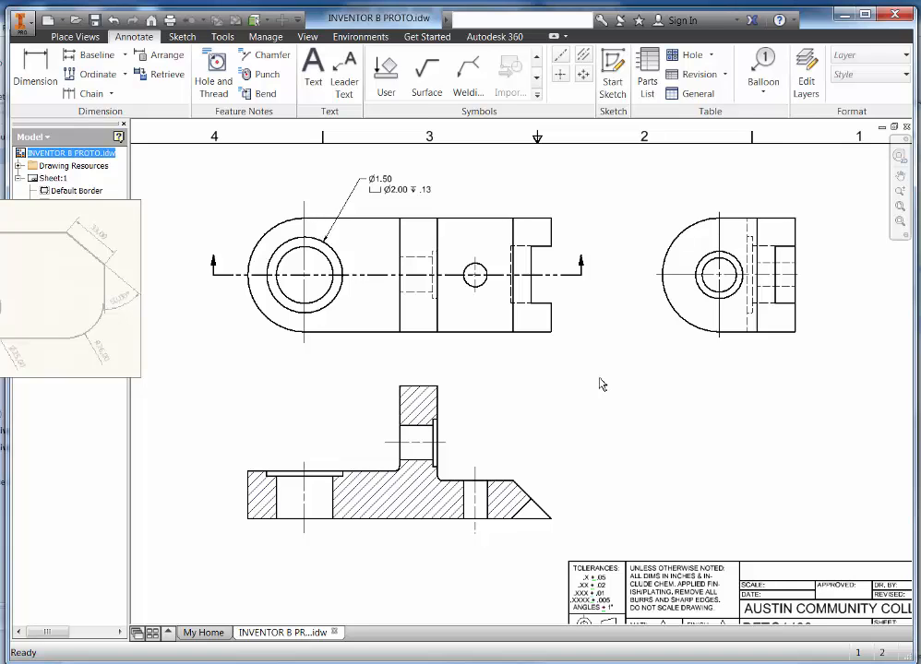
{"action": "middle_click_drag", "start_coordinate": [625, 369], "coordinate": [621, 387]}
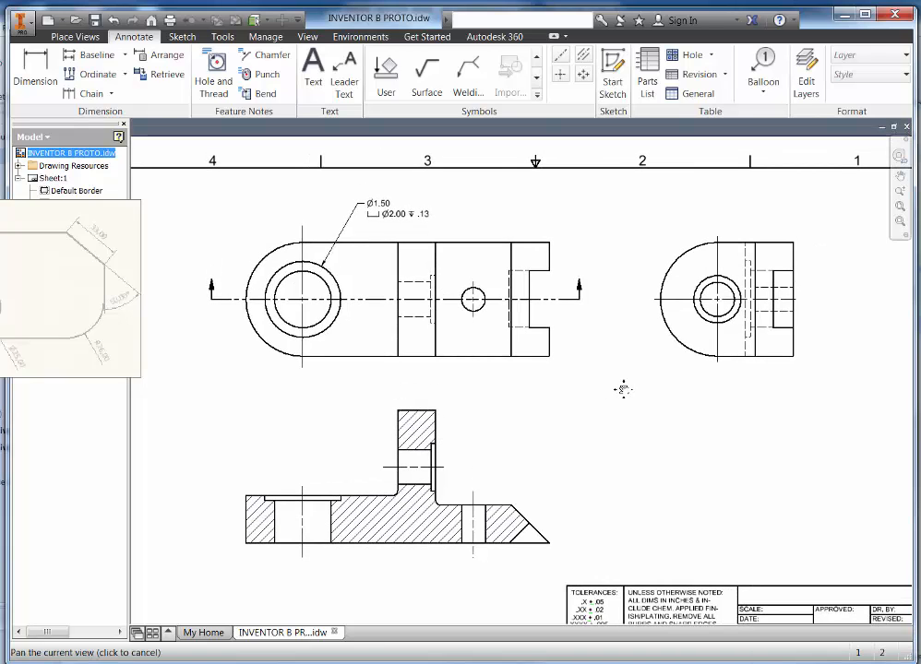
{"action": "left_click", "coordinate": [409, 219]}
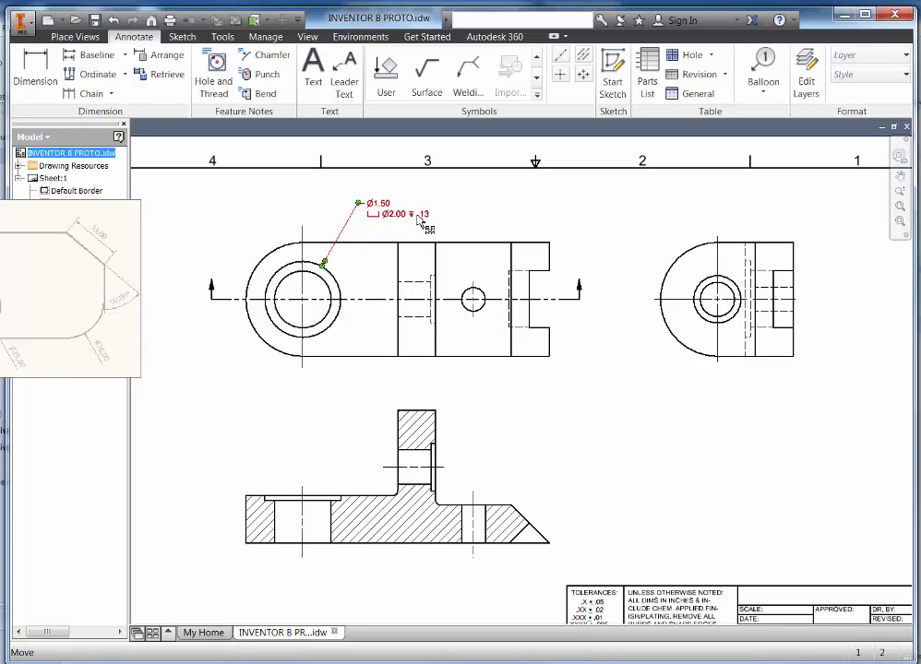
{"action": "left_click", "coordinate": [625, 420]}
{"action": "scroll", "coordinate": [620, 443], "scroll_direction": "down", "scroll_amount": 5}
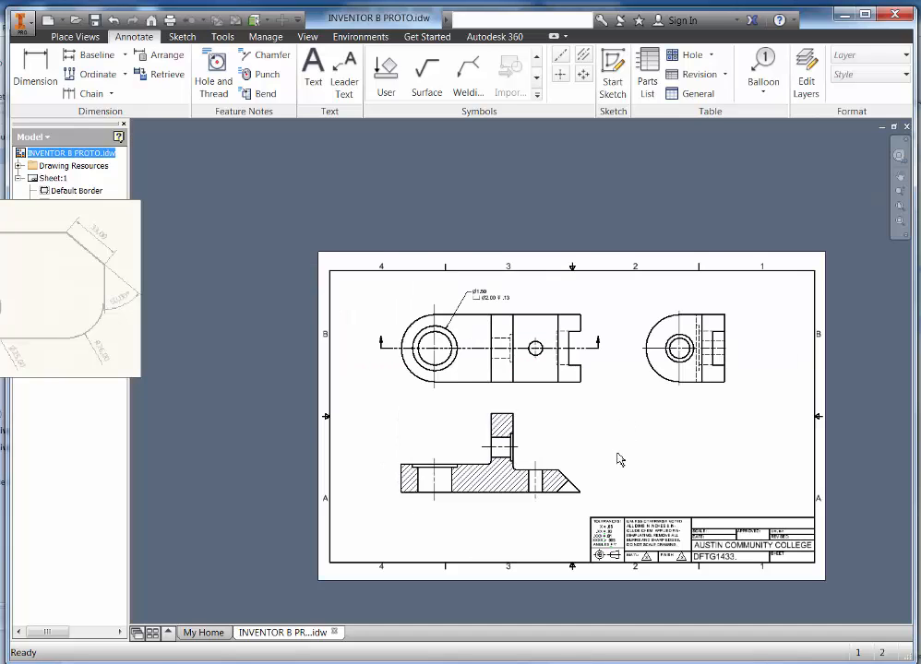
{"action": "scroll", "coordinate": [551, 425], "scroll_direction": "up", "scroll_amount": 6}
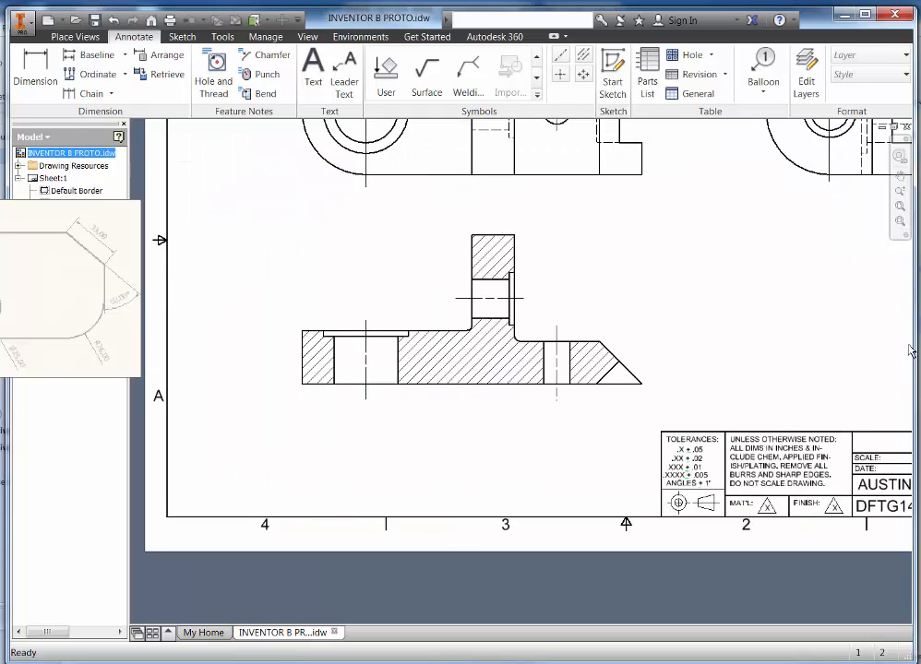
{"action": "scroll", "coordinate": [758, 345], "scroll_direction": "down", "scroll_amount": 3}
{"action": "mouse_move", "coordinate": [759, 346]}
{"action": "middle_mouse_down"}
{"action": "mouse_move", "coordinate": [684, 398]}
{"action": "mouse_move", "coordinate": [587, 427]}
{"action": "mouse_move", "coordinate": [549, 407]}
{"action": "middle_mouse_up"}
{"action": "scroll", "coordinate": [540, 387], "scroll_direction": "up", "scroll_amount": 3}
{"action": "scroll", "coordinate": [544, 386], "scroll_direction": "down", "scroll_amount": 3}
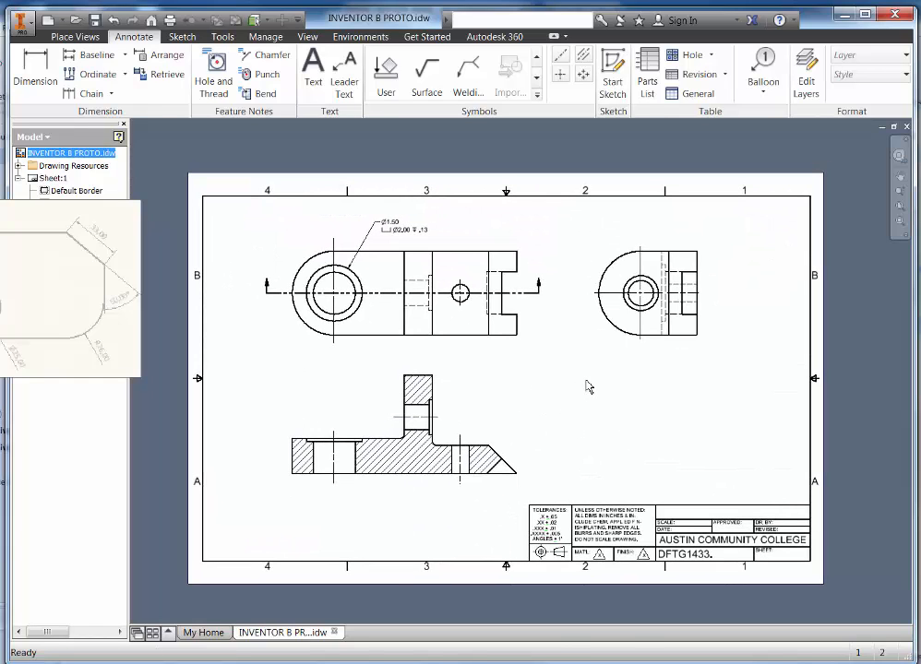